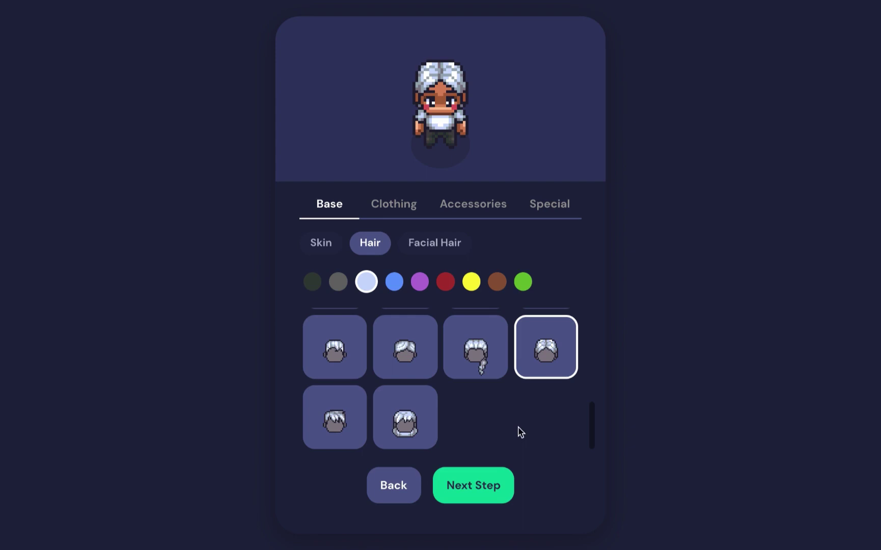
# Accept the avatar's appearance and name the character MBI Admin
pyautogui.click(492, 484)
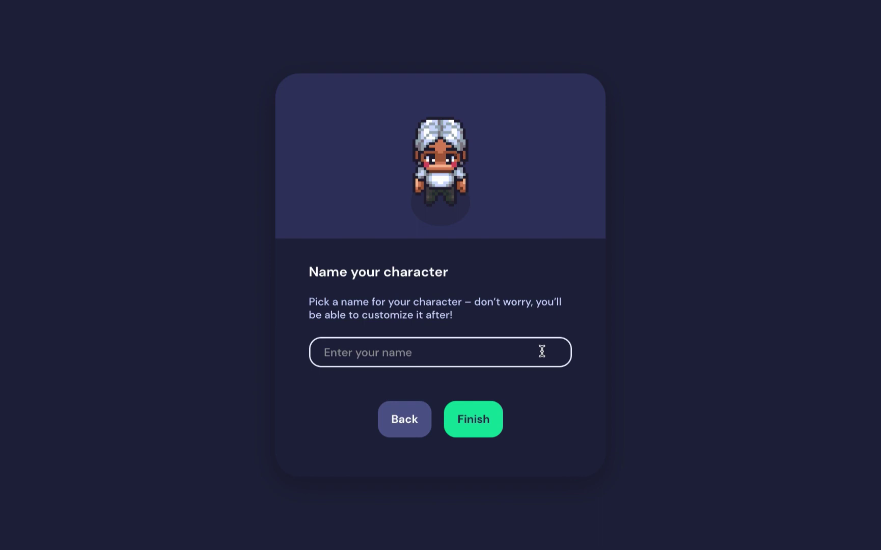
pyautogui.write('MBI Admin')
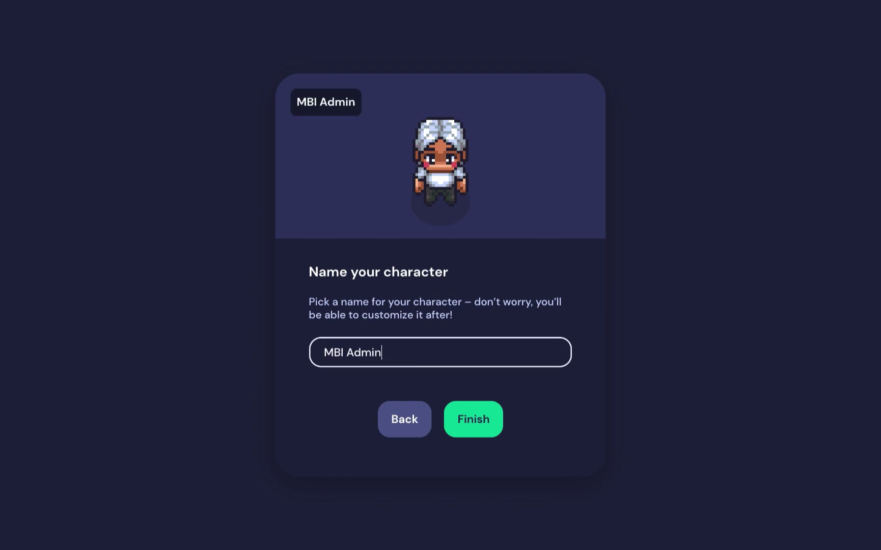
pyautogui.click(476, 432)
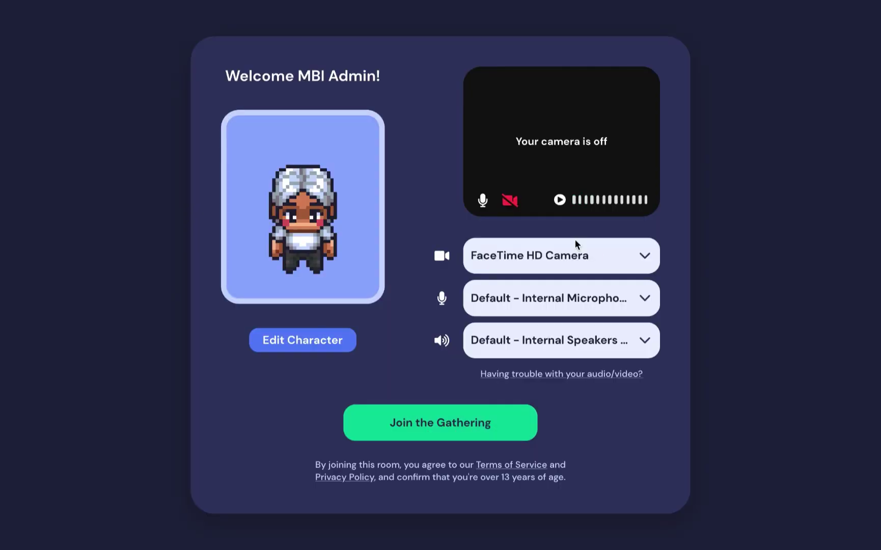
# Check the camera, microphone and speaker device choices, and join the gathering
pyautogui.click(647, 256)
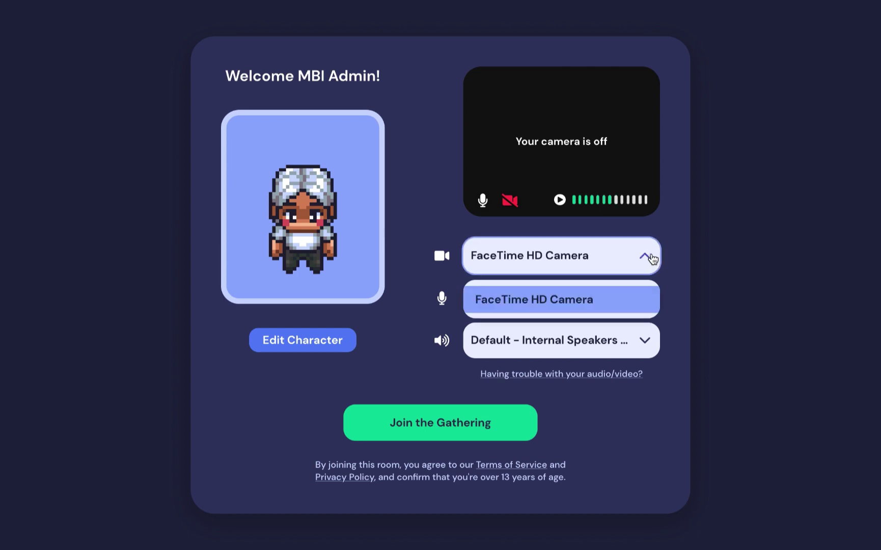
pyautogui.click(646, 299)
pyautogui.click(646, 299)
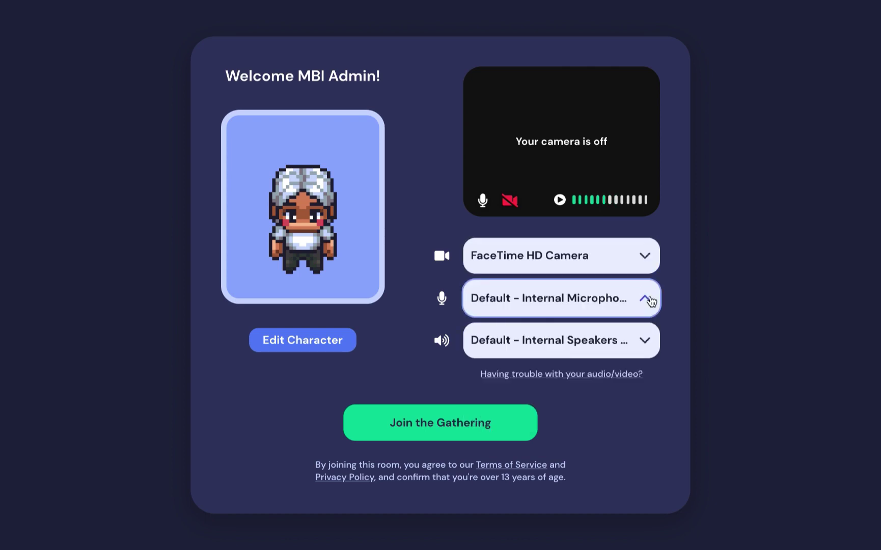
pyautogui.click(643, 347)
pyautogui.click(644, 345)
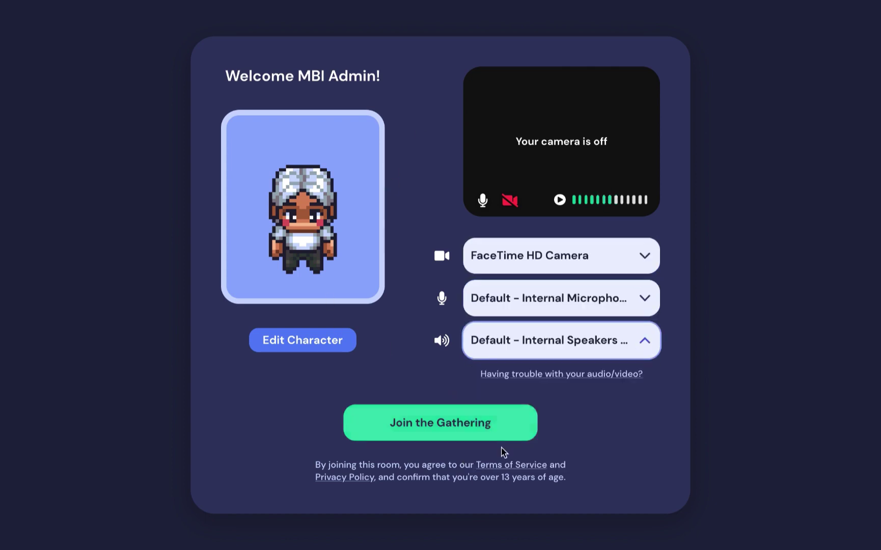
pyautogui.click(460, 437)
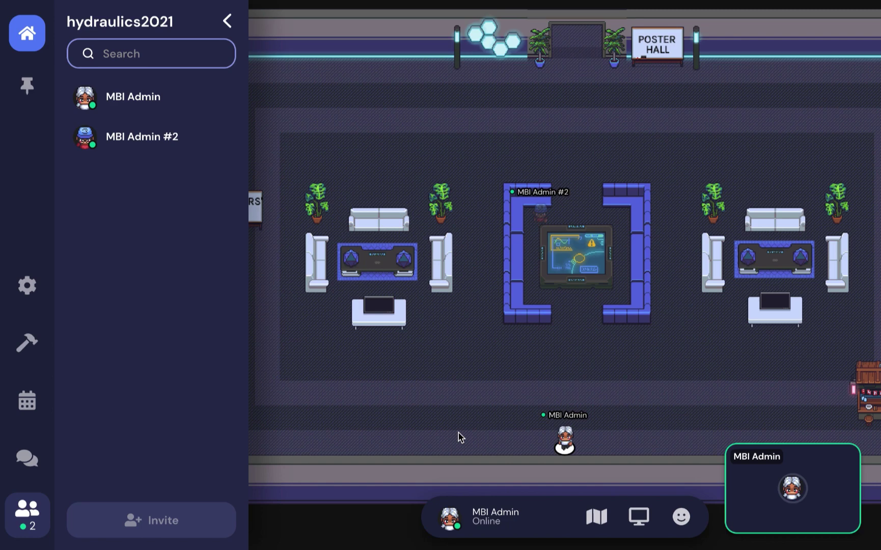
# Walk the avatar up from the lobby's lower edge toward the central blue sofa area
pyautogui.press('Up')
pyautogui.press('Up')
pyautogui.press('Up')
pyautogui.press('Up')
pyautogui.press('Up')
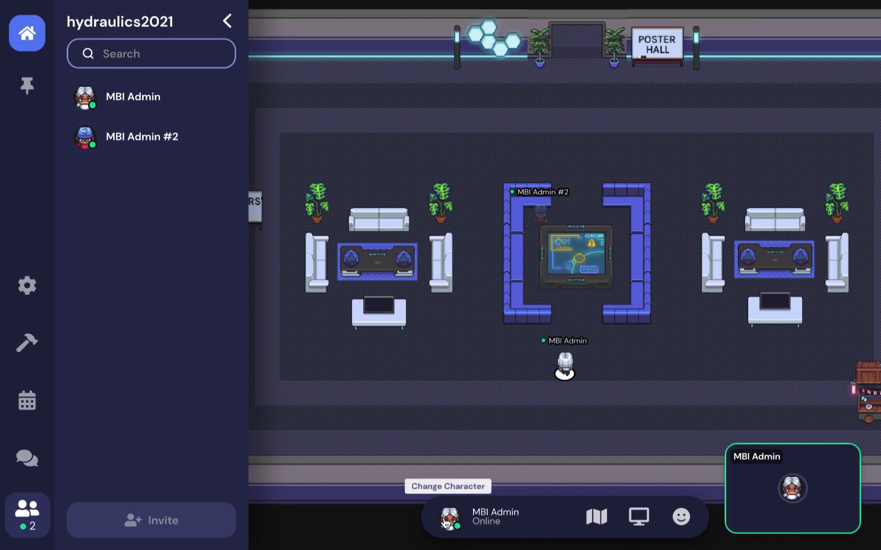
# Look over the avatar's personal options, including the text status, and respawn at the space's starting point
pyautogui.click(504, 523)
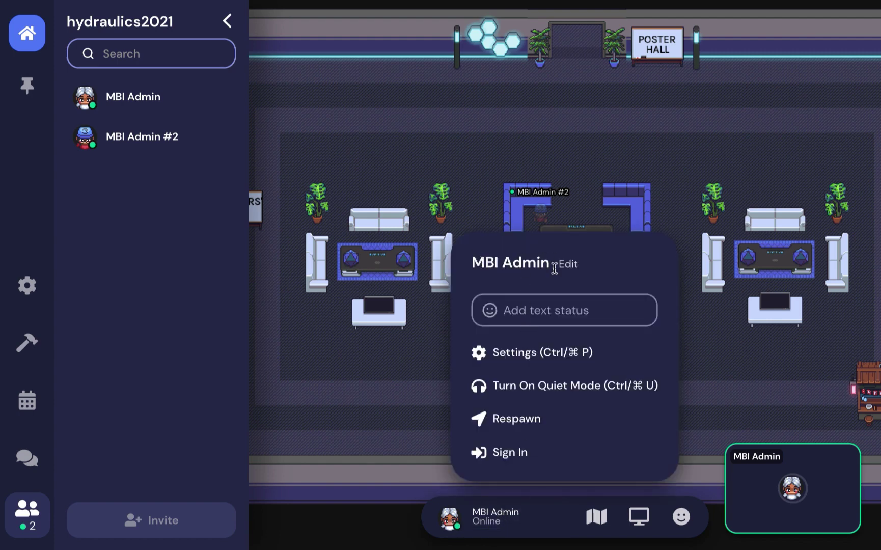
pyautogui.click(600, 308)
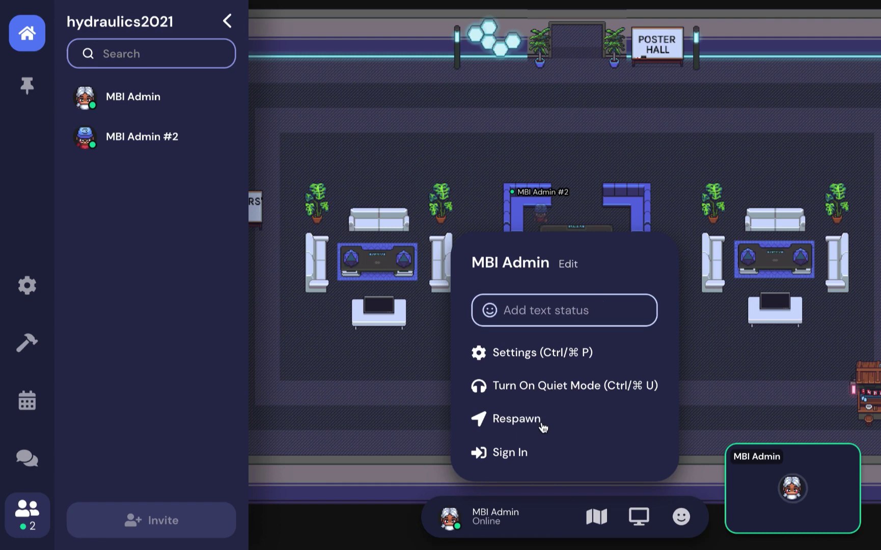
pyautogui.click(512, 420)
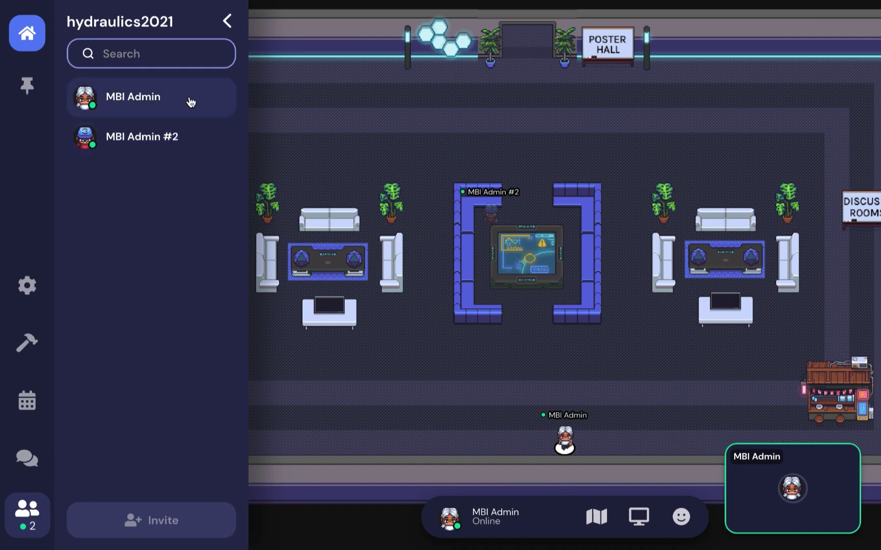
# View the profile options of participant MBI Admin #2, including the message field, and close the profile
pyautogui.click(171, 147)
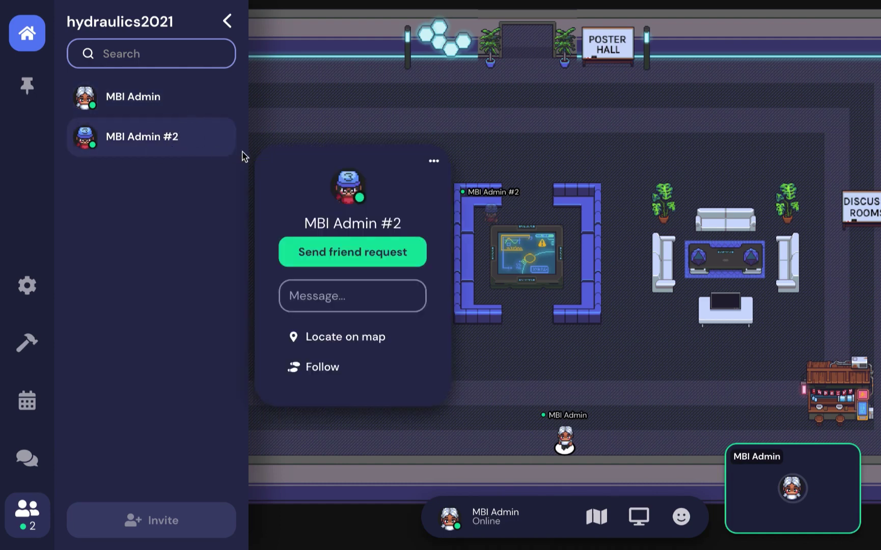
pyautogui.click(406, 293)
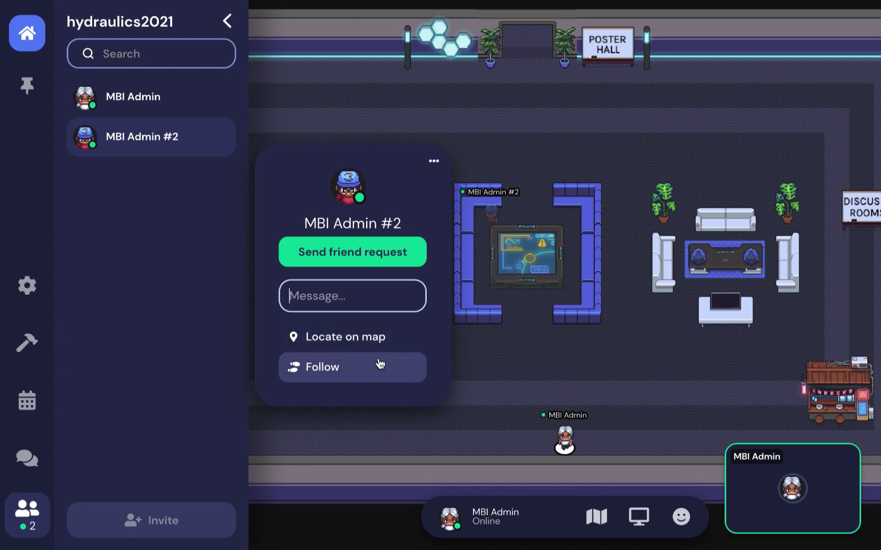
pyautogui.click(236, 354)
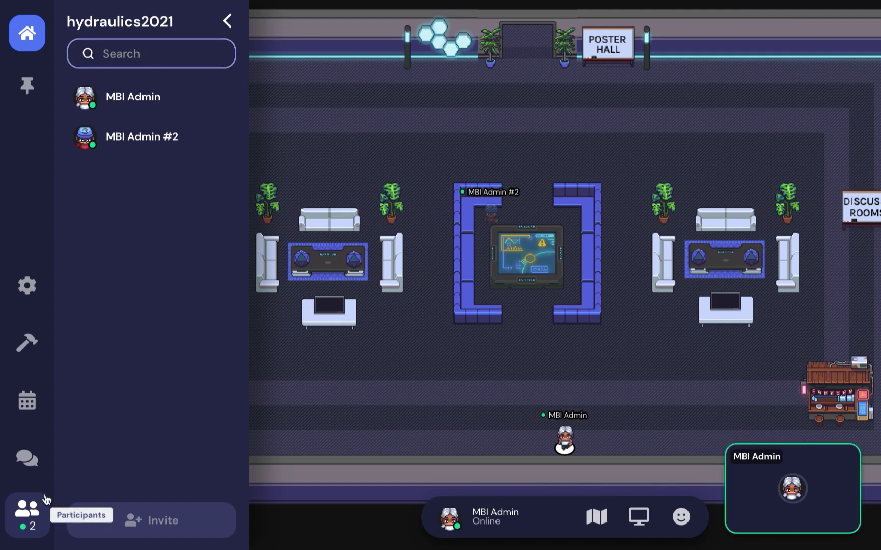
# Show the chat with its message field and view the available recipients
pyautogui.click(36, 468)
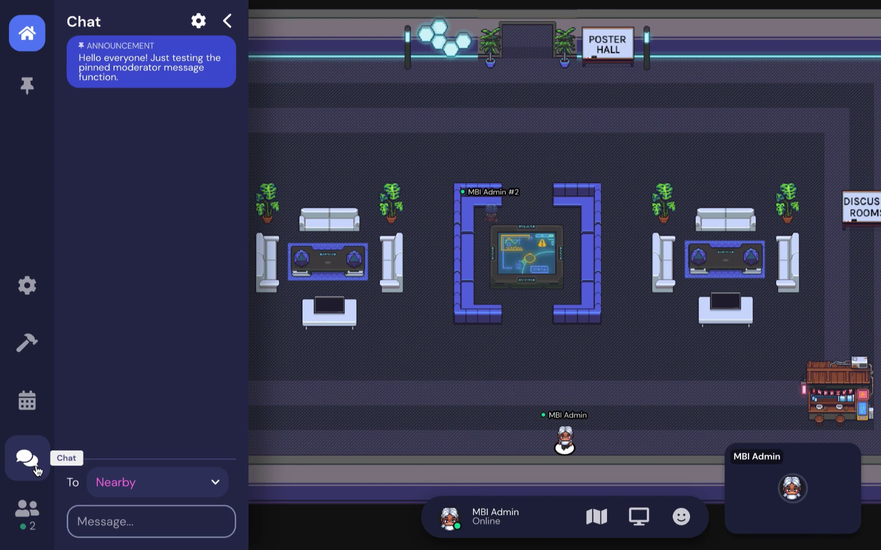
pyautogui.click(149, 510)
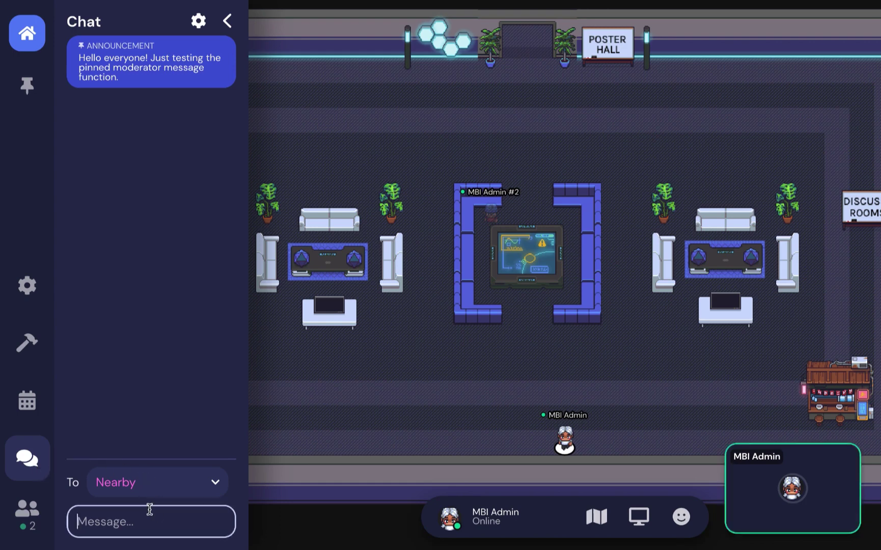
pyautogui.click(197, 485)
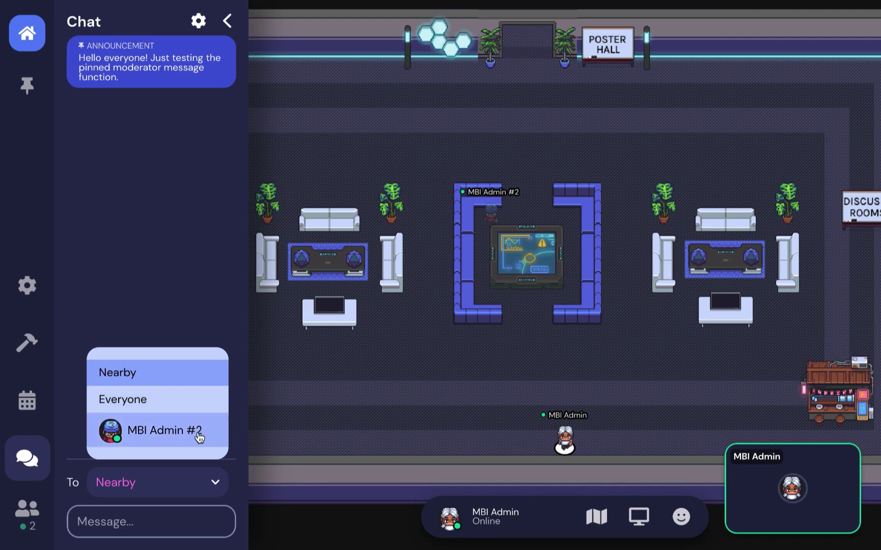
# Turn off Smart Zoom in the general user settings and try the manual canvas zoom control
pyautogui.click(31, 295)
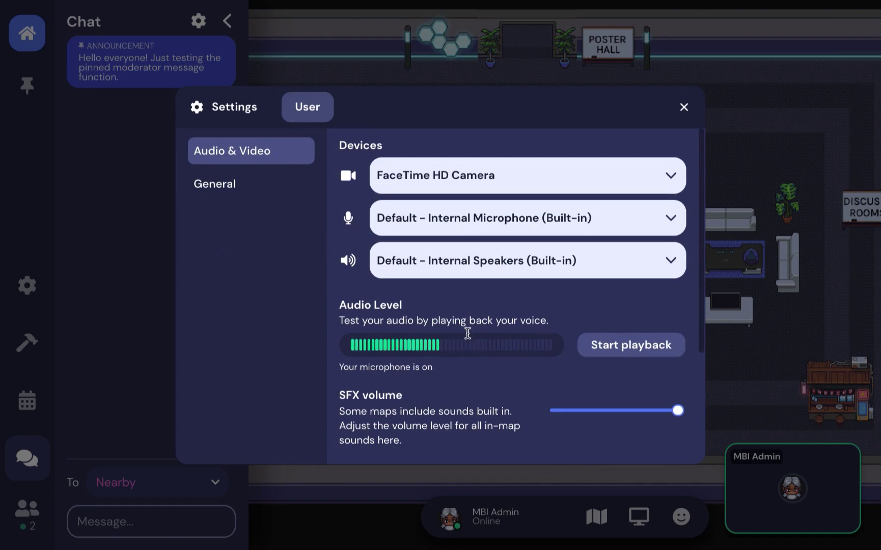
pyautogui.click(222, 182)
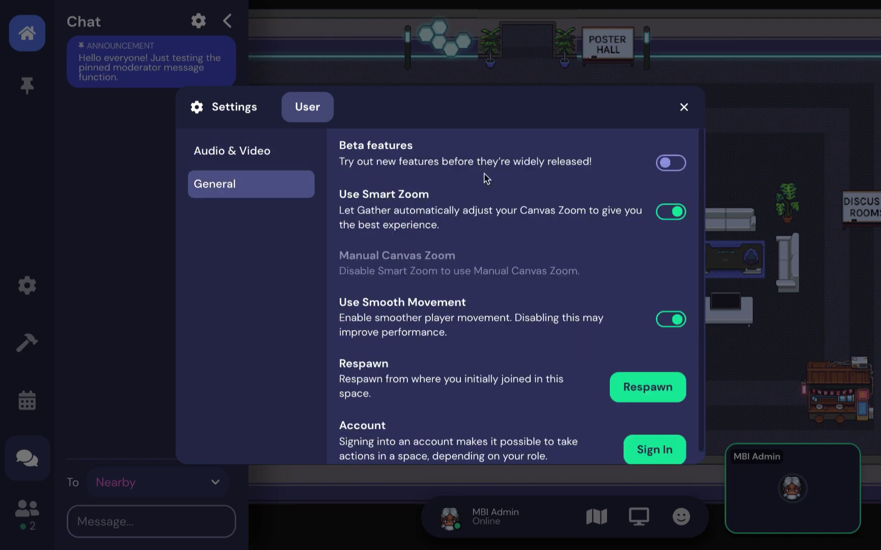
pyautogui.click(665, 213)
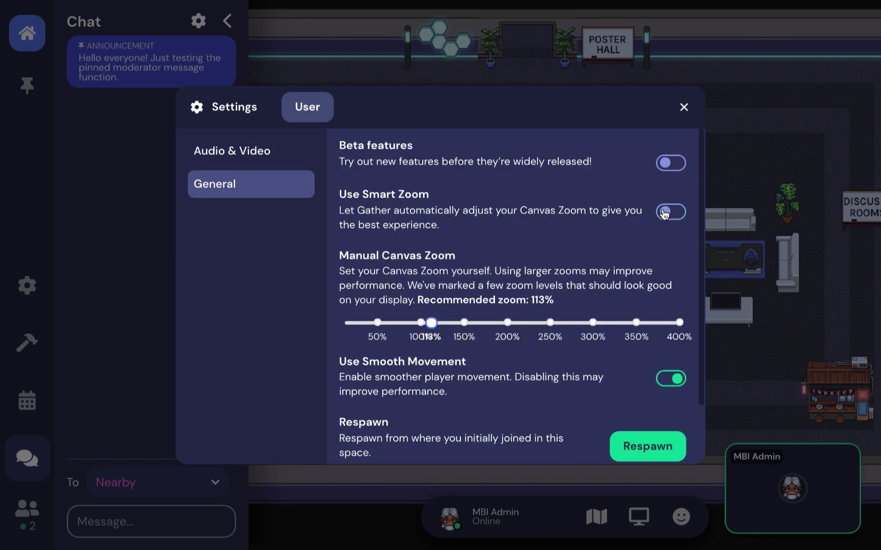
pyautogui.click(433, 323)
pyautogui.moveTo(434, 323)
pyautogui.mouseDown()
pyautogui.moveTo(464, 324)
pyautogui.moveTo(425, 329)
pyautogui.moveTo(431, 324)
pyautogui.mouseUp()
pyautogui.scroll(-2, 448, 356)
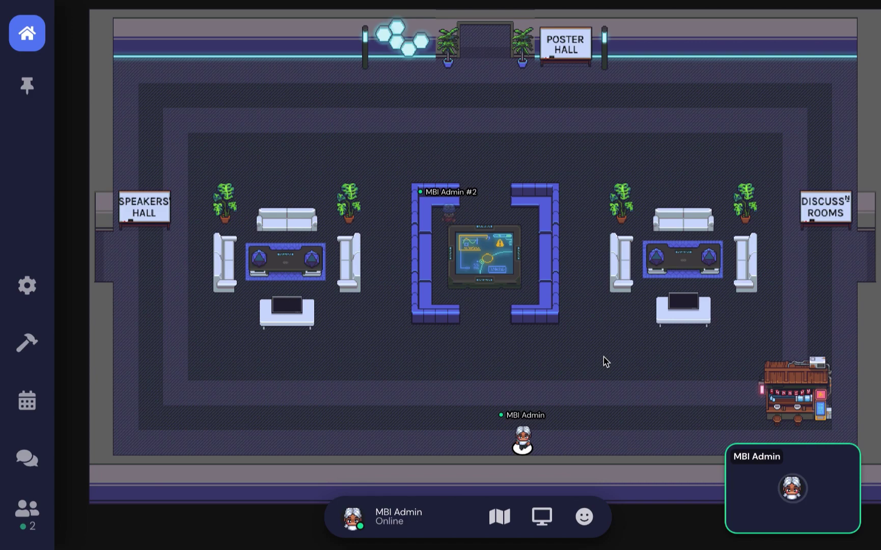
# Walk the avatar through the lobby's upper doorway into the Poster Hall
pyautogui.press('Right')
pyautogui.press('Right')
pyautogui.press('Right')
pyautogui.press('Up')
pyautogui.press('Up')
pyautogui.press('Up')
pyautogui.press('Up')
pyautogui.press('Up')
pyautogui.press('Up')
pyautogui.press('Up')
pyautogui.press('Up')
pyautogui.press('Up')
pyautogui.press('Up')
pyautogui.press('Up')
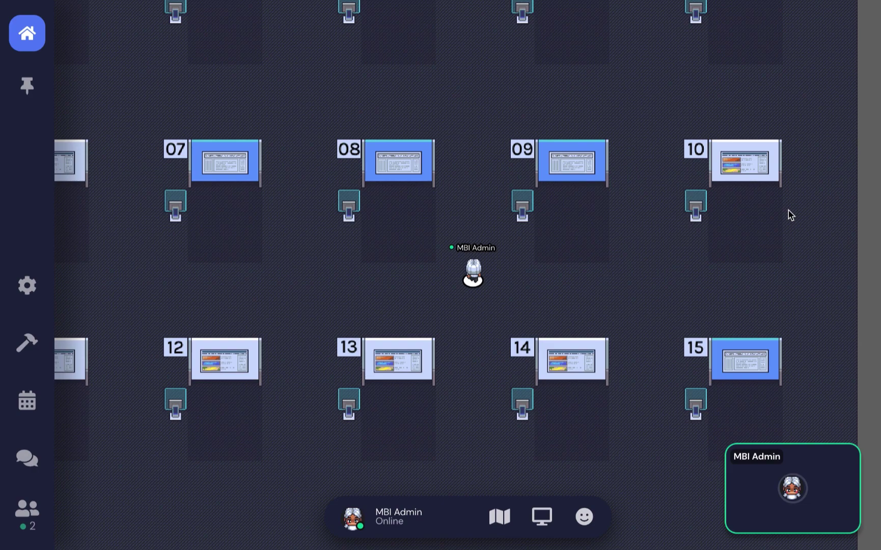
# Walk the avatar west along the row of posters 06 to 10 as far as poster 06, previewing the posters
pyautogui.press('Left')
pyautogui.press('Left')
pyautogui.press('Left')
pyautogui.press('Left')
pyautogui.press('Left')
pyautogui.press('Left')
pyautogui.press('Left')
pyautogui.press('Left')
pyautogui.press('Left')
pyautogui.press('Left')
pyautogui.press('Left')
pyautogui.press('Left')
pyautogui.press('Left')
pyautogui.press('Left')
pyautogui.press('Left')
pyautogui.press('Left')
pyautogui.press('Left')
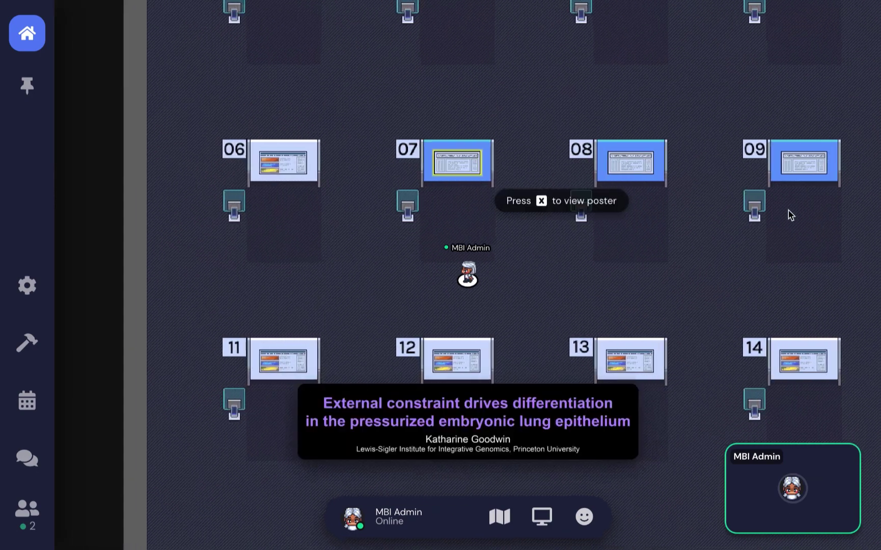
pyautogui.press('Right')
pyautogui.press('Right')
pyautogui.press('Right')
pyautogui.press('Right')
pyautogui.press('Right')
pyautogui.press('Right')
pyautogui.press('Right')
pyautogui.press('Right')
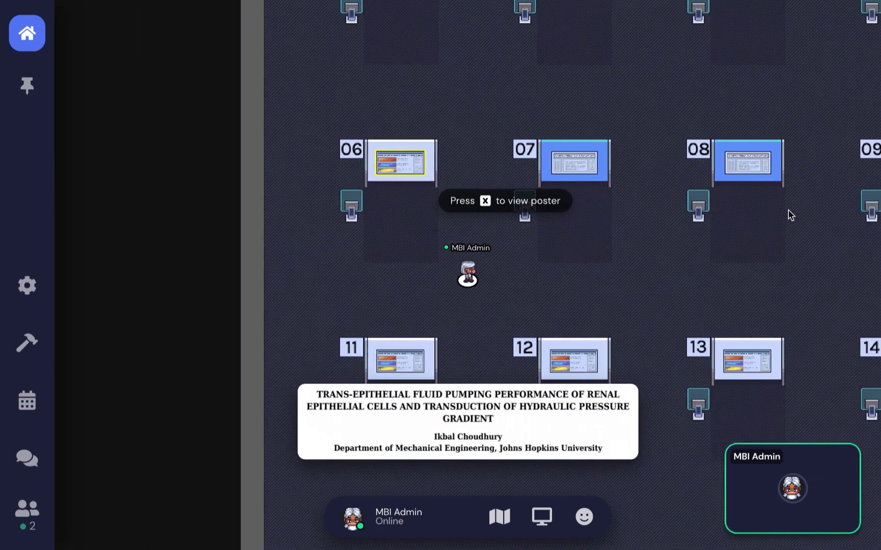
# Walk the avatar back east along the same row past poster 08 to poster 10, viewing the poster previews
pyautogui.press('Right')
pyautogui.press('Right')
pyautogui.press('Right')
pyautogui.press('Right')
pyautogui.press('Right')
pyautogui.press('Right')
pyautogui.press('Right')
pyautogui.press('Right')
pyautogui.press('Right')
pyautogui.press('Right')
pyautogui.press('Right')
pyautogui.press('Right')
pyautogui.press('Right')
pyautogui.press('Right')
pyautogui.press('Right')
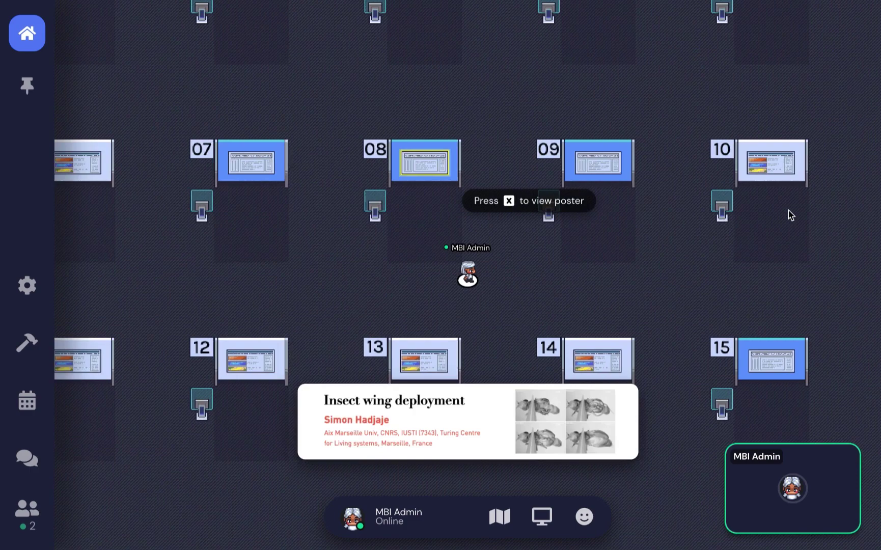
pyautogui.press('Right')
pyautogui.press('Right')
pyautogui.press('Right')
pyautogui.press('Right')
pyautogui.press('Right')
pyautogui.press('Right')
pyautogui.press('Right')
pyautogui.press('Right')
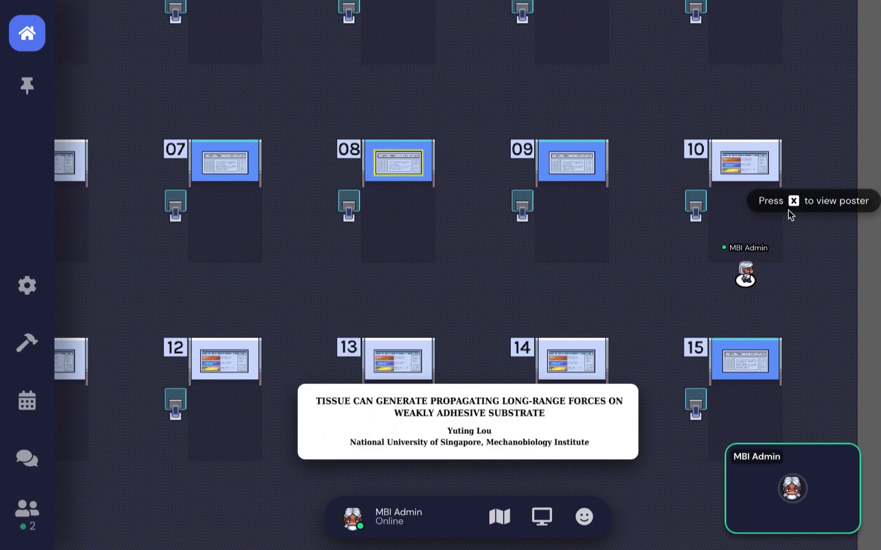
# Bring the avatar back to poster 08, "Insect wing deployment", and move up close to it
pyautogui.press('Left')
pyautogui.press('Left')
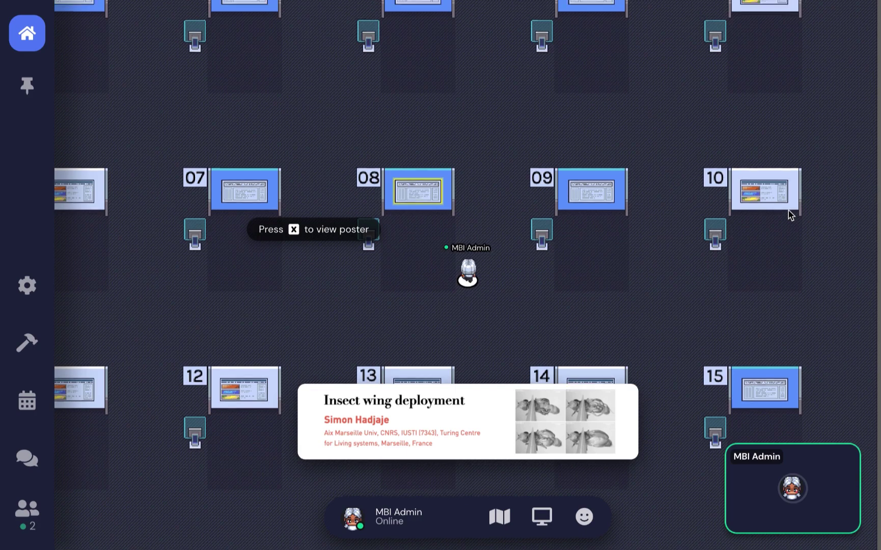
pyautogui.press('Up')
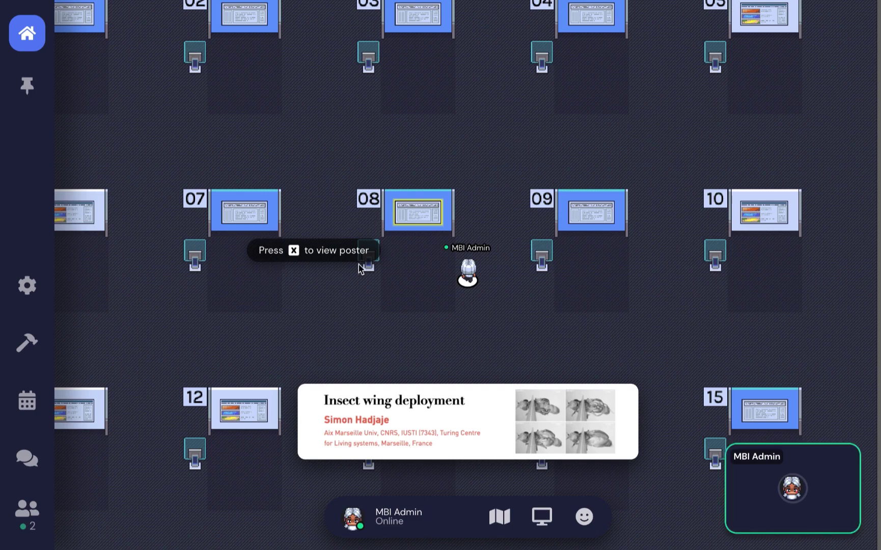
# Open poster 08, look through its content at different zoom levels, and close it
pyautogui.press('x')
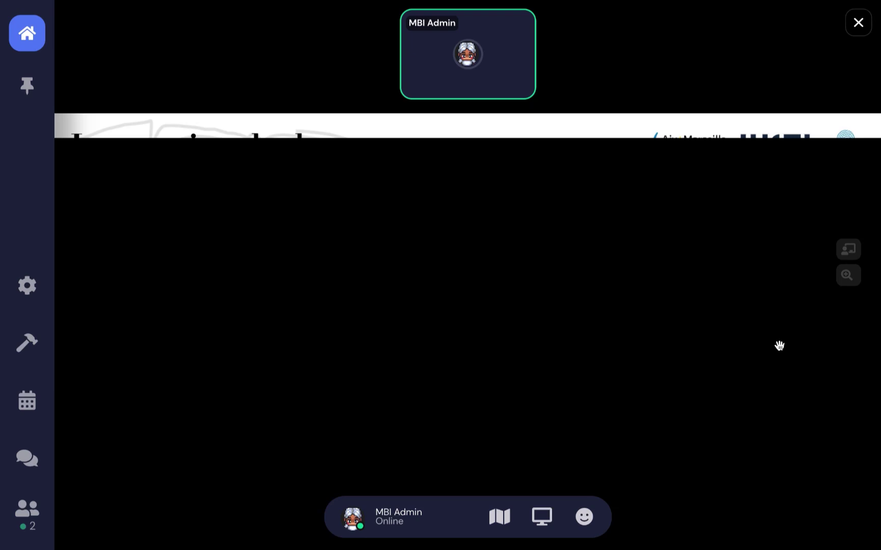
pyautogui.scroll(-3, 769, 304)
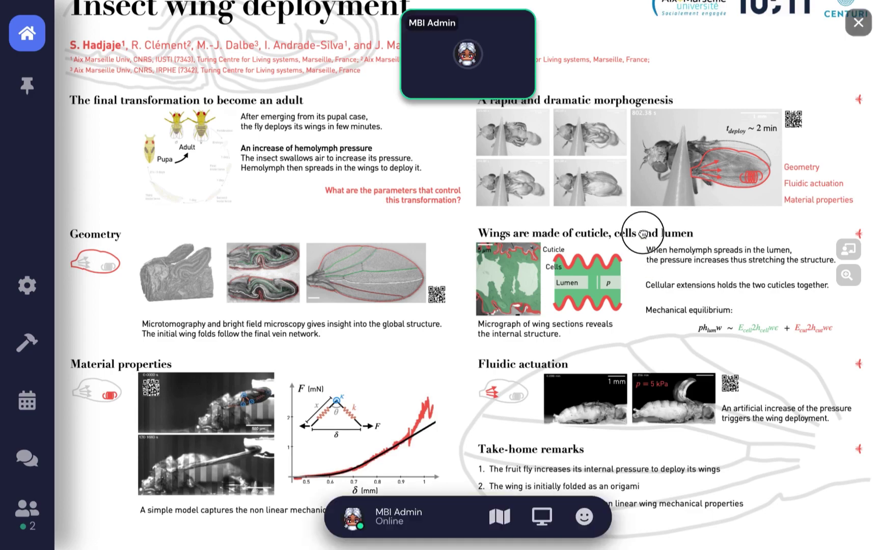
pyautogui.scroll(-2, 639, 226)
pyautogui.scroll(2, 565, 311)
pyautogui.scroll(3, 641, 253)
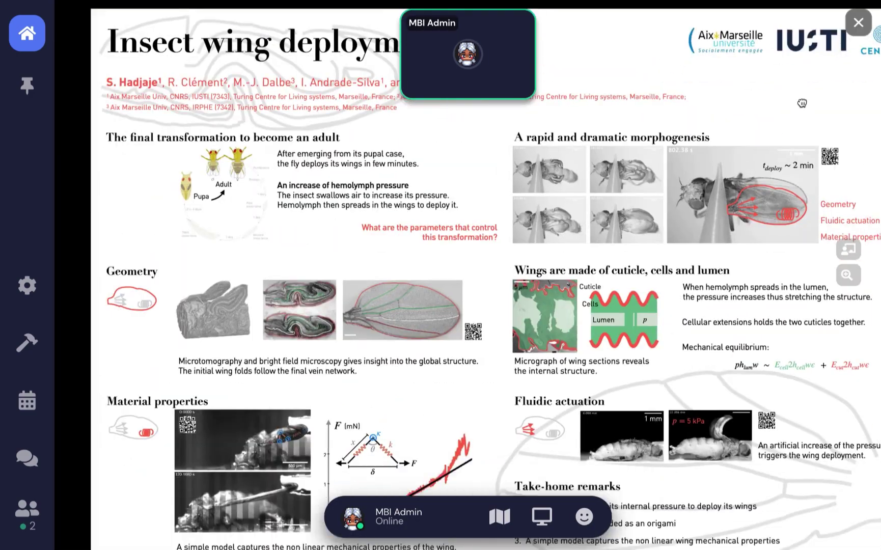
pyautogui.press('Escape')
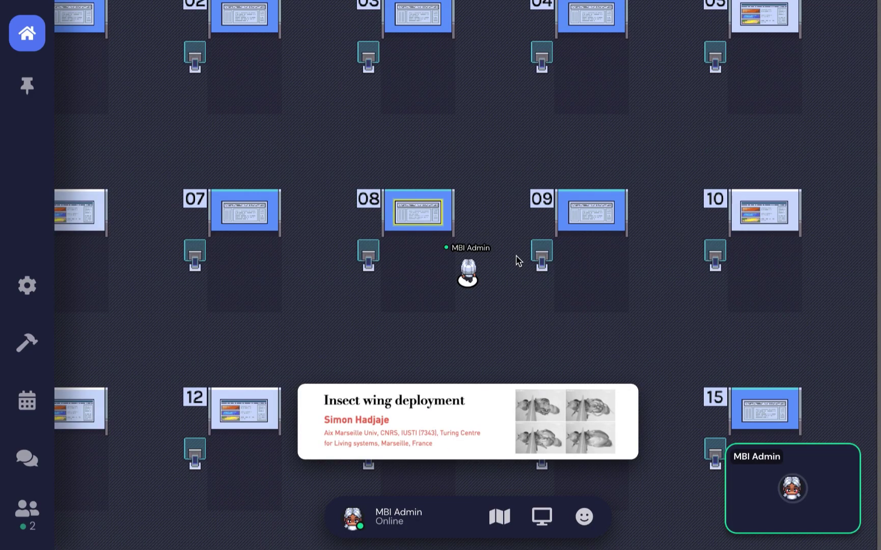
# Move the avatar into poster 08's private space and onto the podium beside the poster
pyautogui.press('Down')
pyautogui.press('Left')
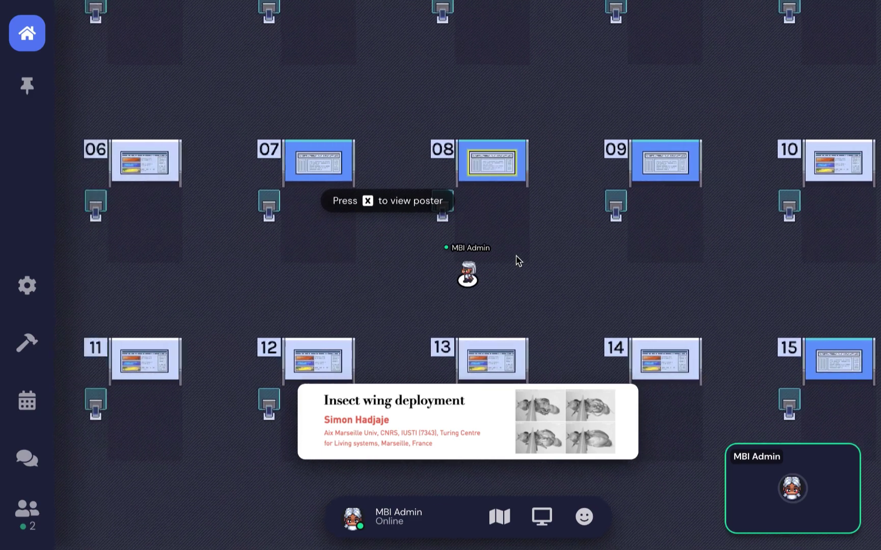
pyautogui.press('Up')
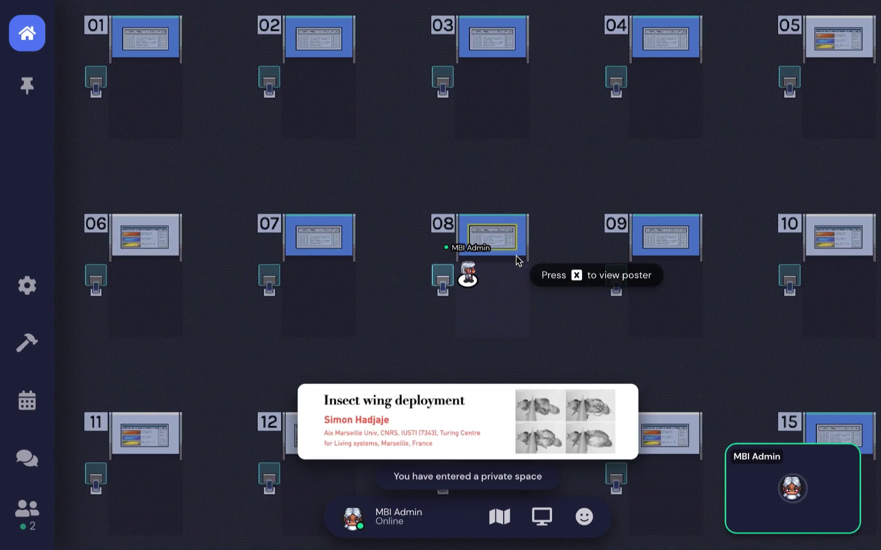
pyautogui.press('Left')
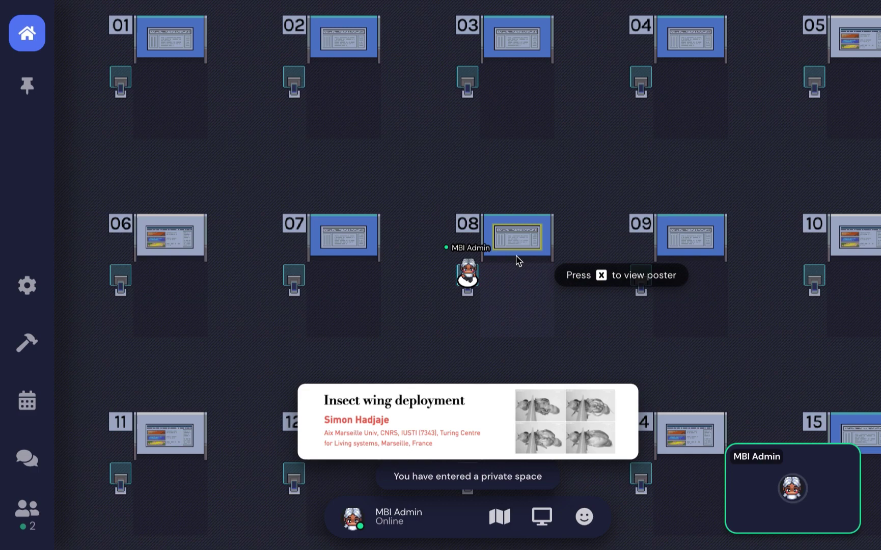
# Open poster 08 from the podium, start presenting it, look over its content from title to take-home remarks, and close it
pyautogui.press('x')
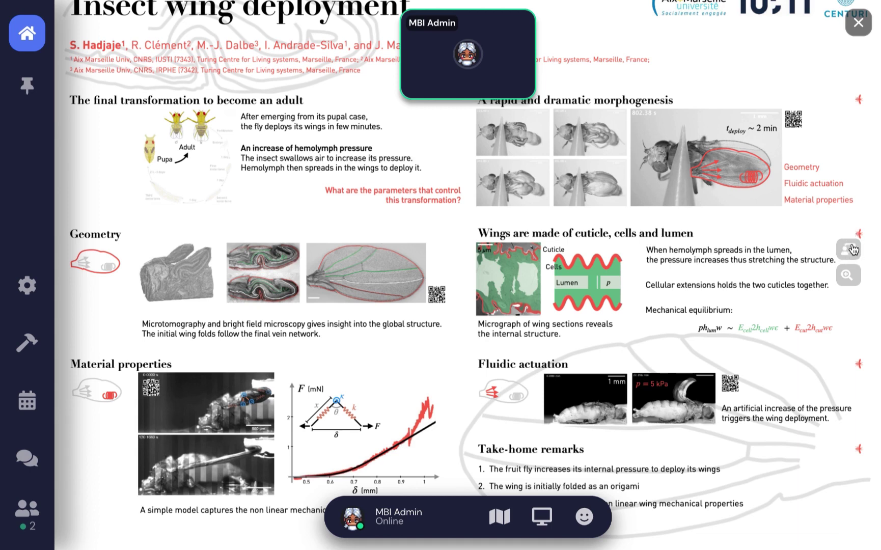
pyautogui.click(851, 249)
pyautogui.scroll(2, 611, 204)
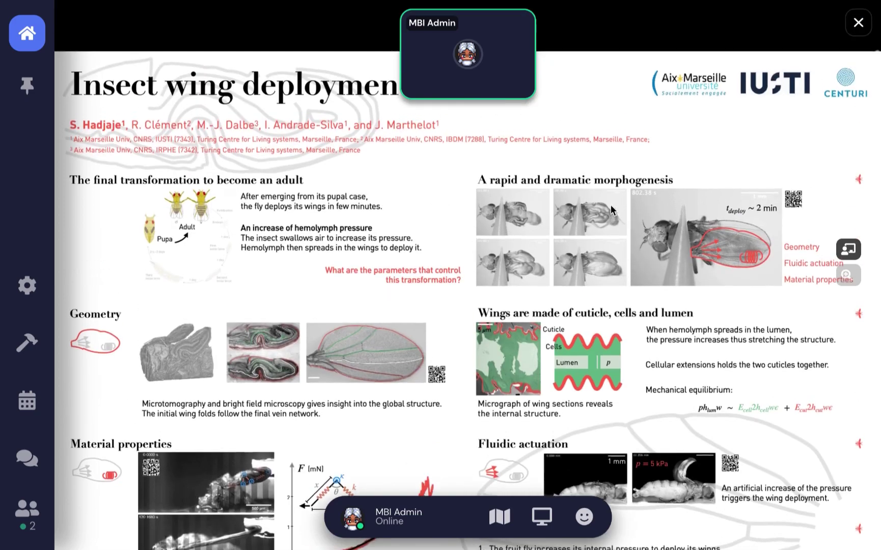
pyautogui.scroll(-2, 482, 223)
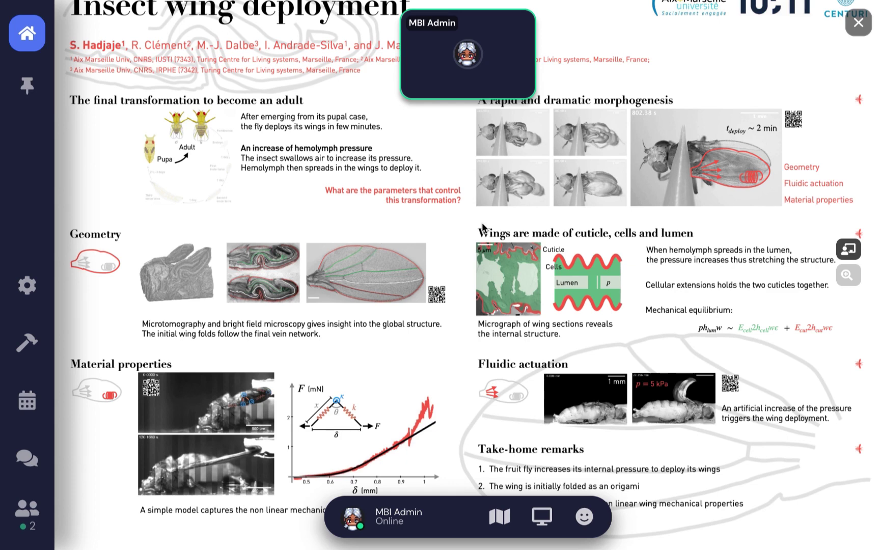
pyautogui.scroll(2, 771, 146)
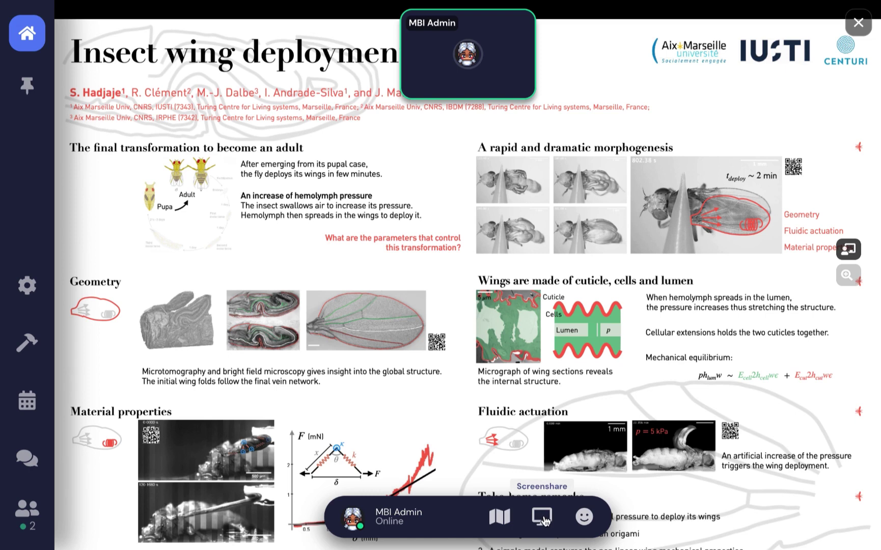
pyautogui.press('Escape')
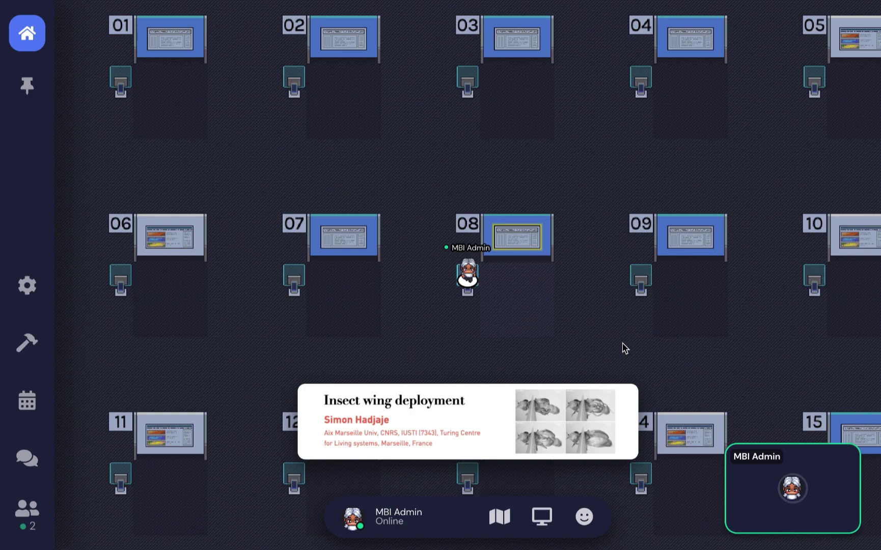
# Move the avatar off the podium to stand directly in front of poster 08, then view the poster and close it
pyautogui.press('Down')
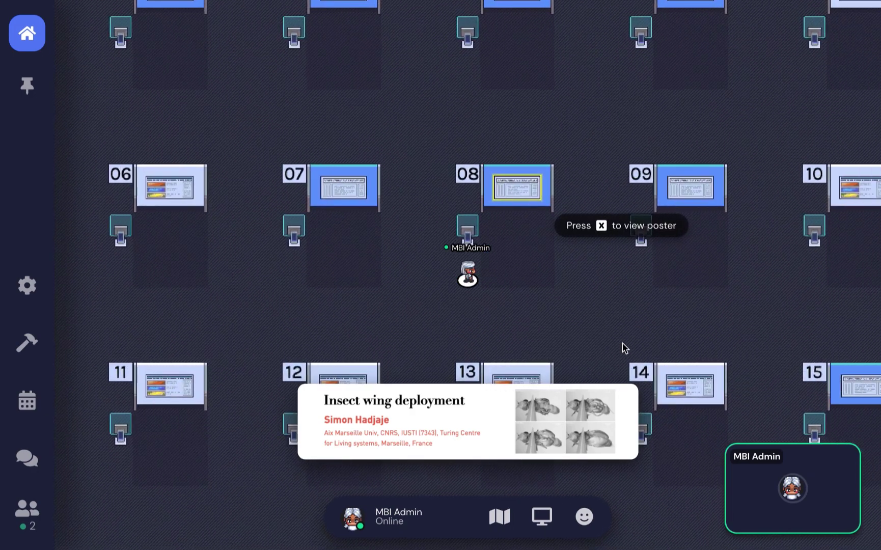
pyautogui.press('Right')
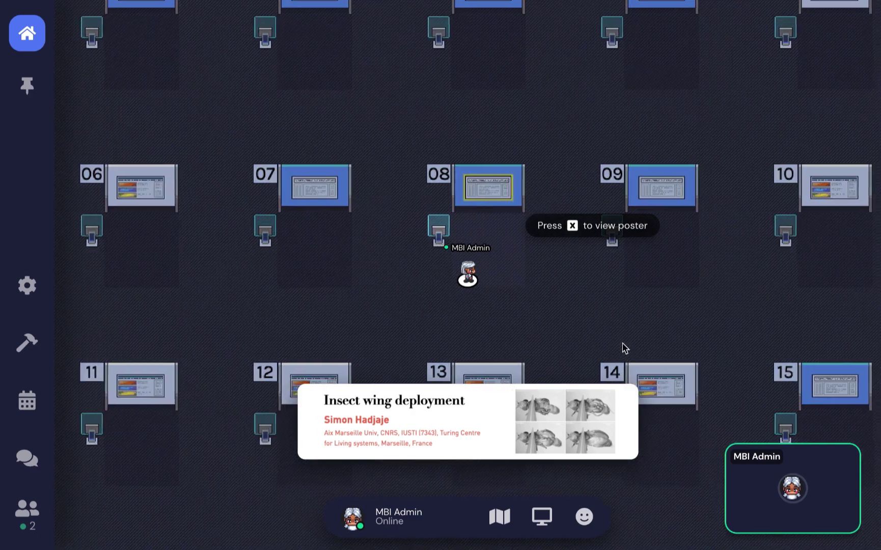
pyautogui.press('Up')
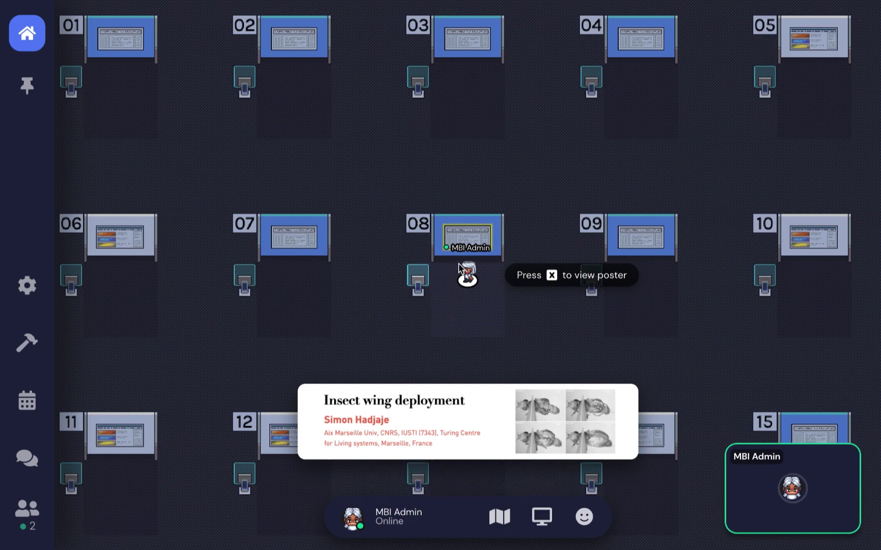
pyautogui.press('x')
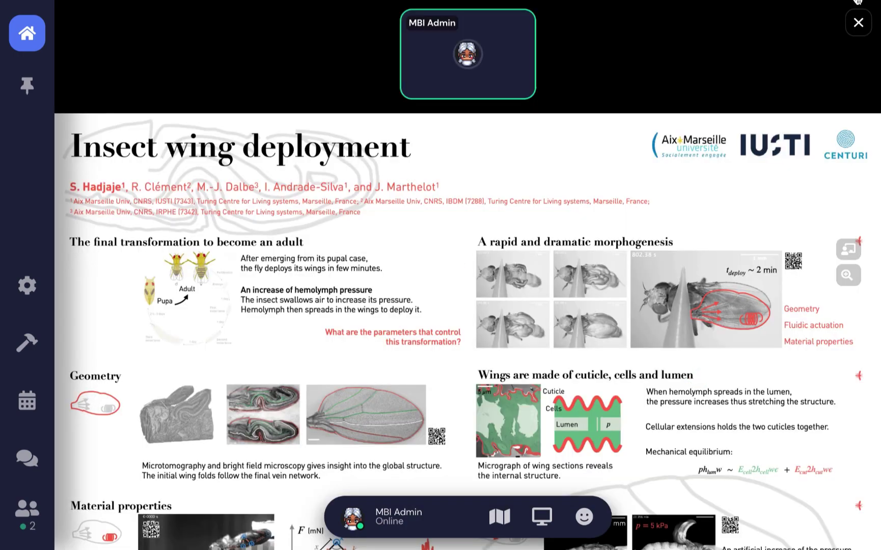
pyautogui.click(859, 23)
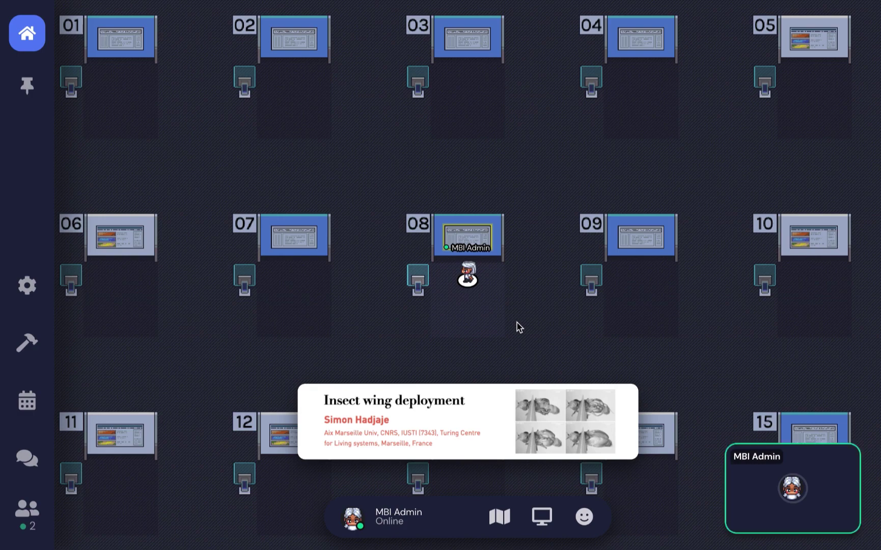
# Step the avatar out of poster 08's private space to the gap before poster 09, then open and close poster 08 from there
pyautogui.press('Right')
pyautogui.press('Right')
pyautogui.press('Right')
pyautogui.press('Right')
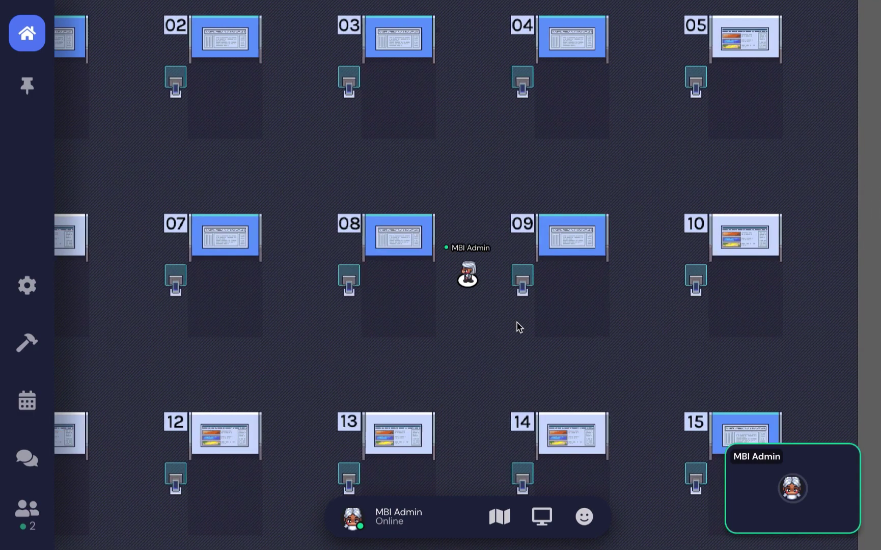
pyautogui.press('Left')
pyautogui.press('Up')
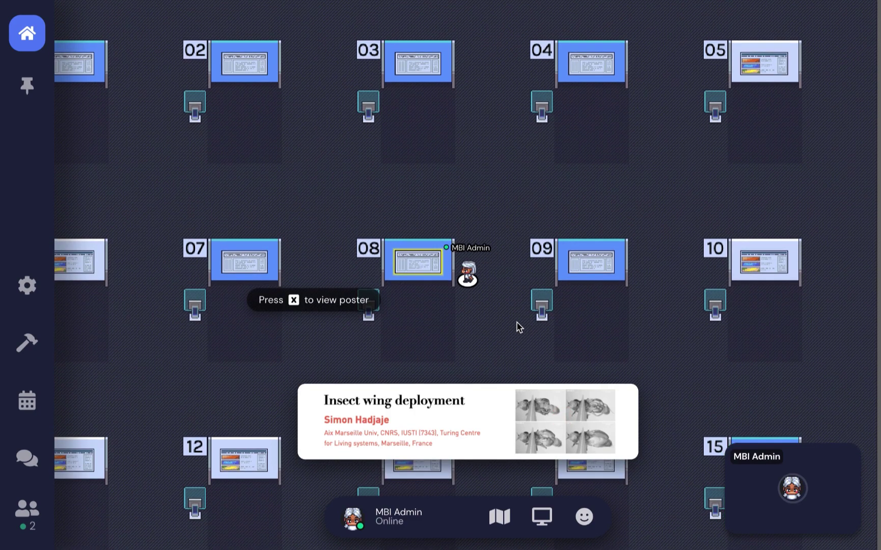
pyautogui.press('x')
pyautogui.press('Escape')
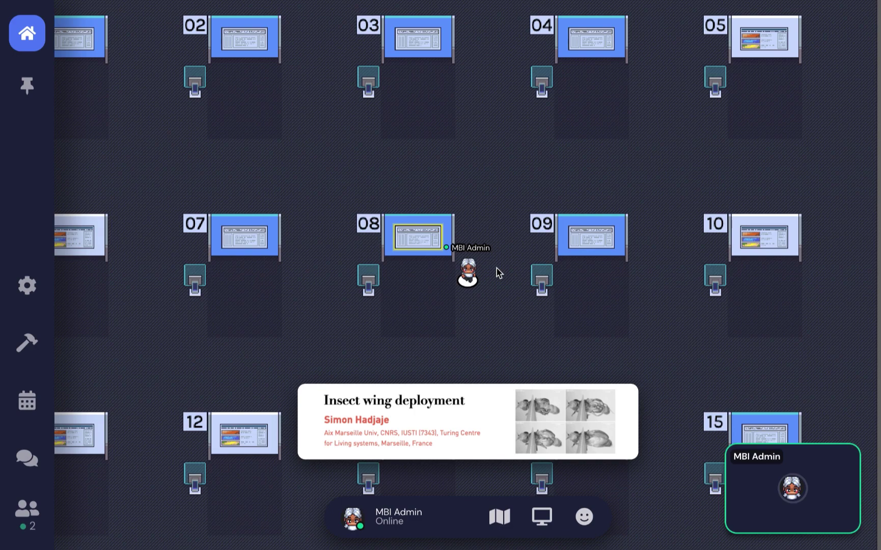
# Leave the Poster Hall and walk the avatar through the lobby into the Speakers' Hall
pyautogui.press('Down')
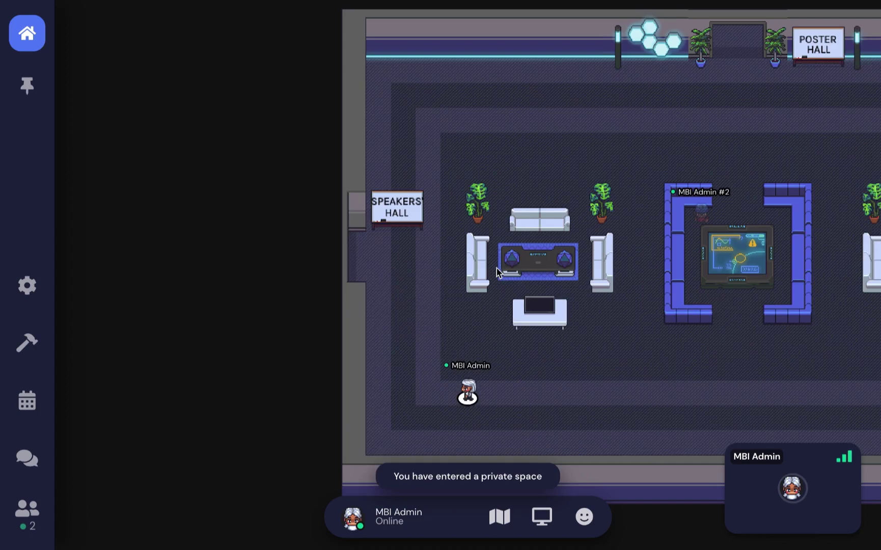
pyautogui.press('Up')
pyautogui.press('Left')
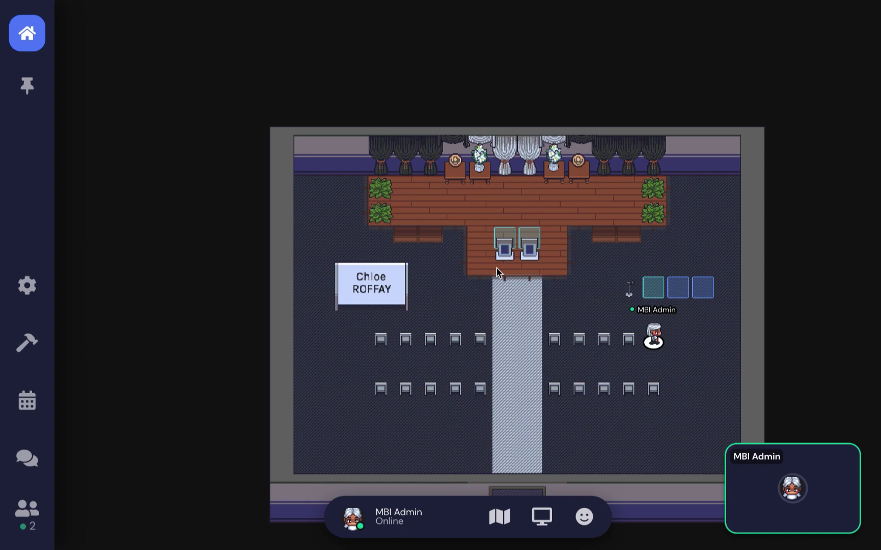
# Walk the avatar to the question queue squares and advance along them to the spotlight square beside the microphone
pyautogui.press('Right')
pyautogui.press('Right')
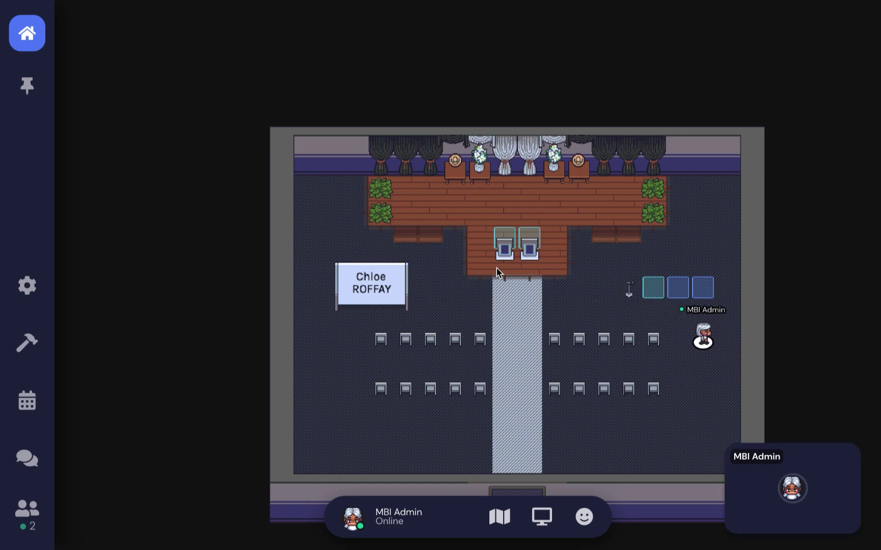
pyautogui.press('Up')
pyautogui.press('Up')
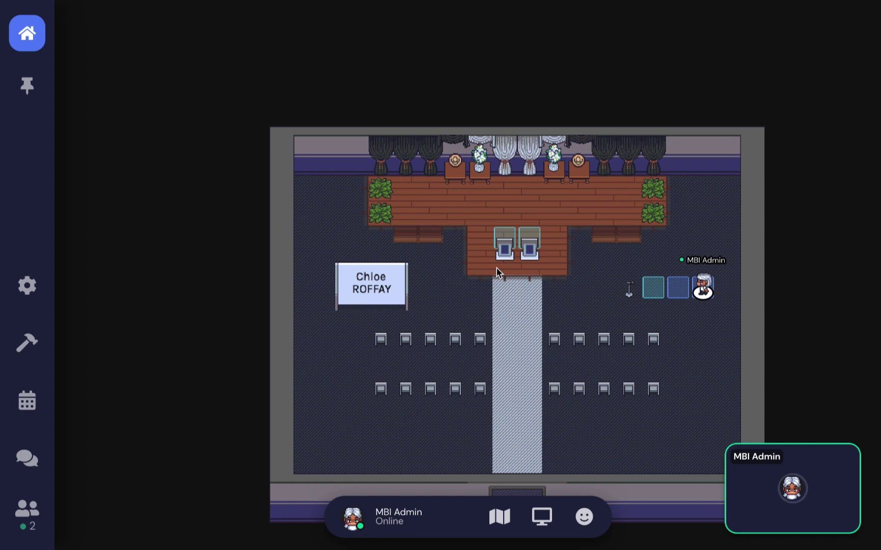
pyautogui.press('Left')
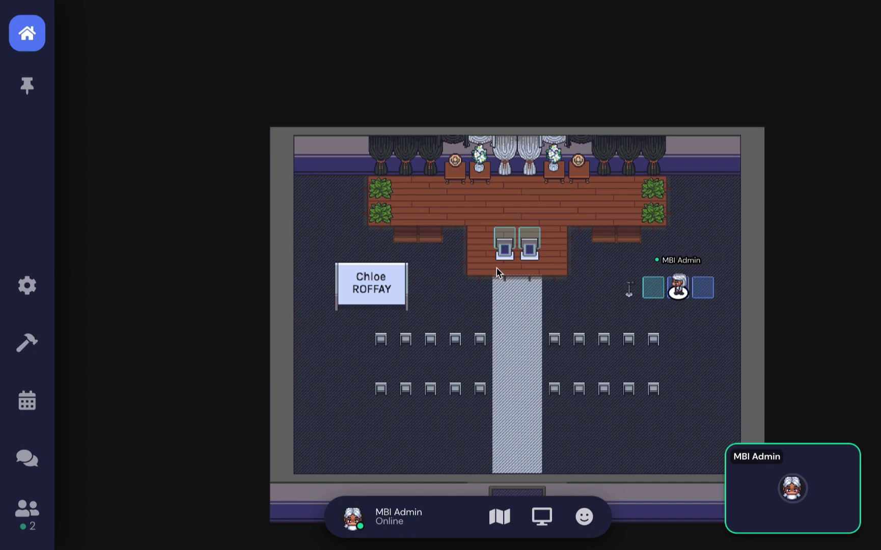
pyautogui.press('Left')
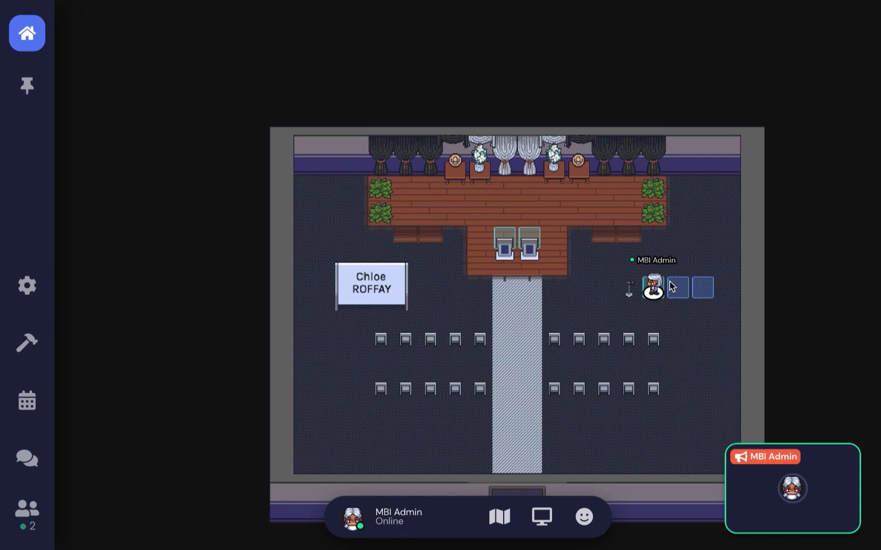
# Walk the avatar up the steps onto the Speakers' Hall stage and over to the speaker podiums
pyautogui.press('Up')
pyautogui.press('Left')
pyautogui.press('Left')
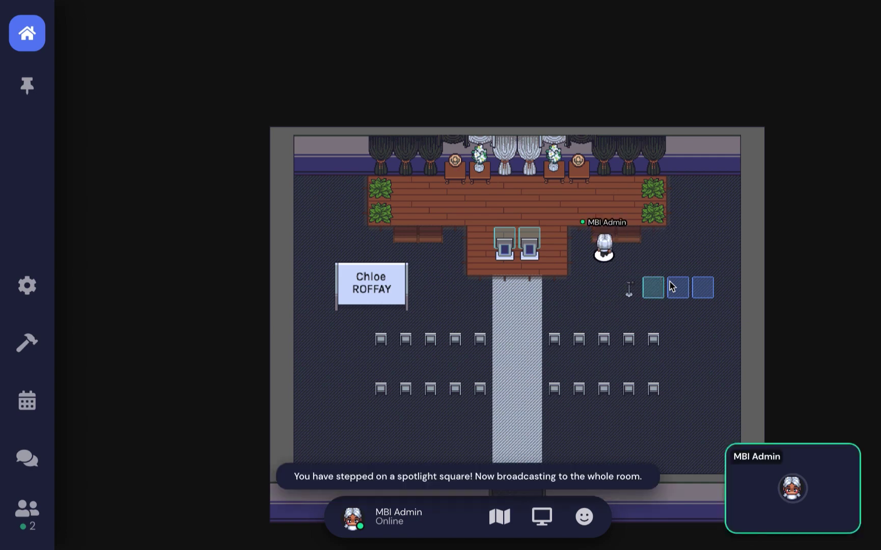
pyautogui.press('Up')
pyautogui.press('Up')
pyautogui.press('Left')
pyautogui.press('Left')
pyautogui.press('Left')
pyautogui.press('Down')
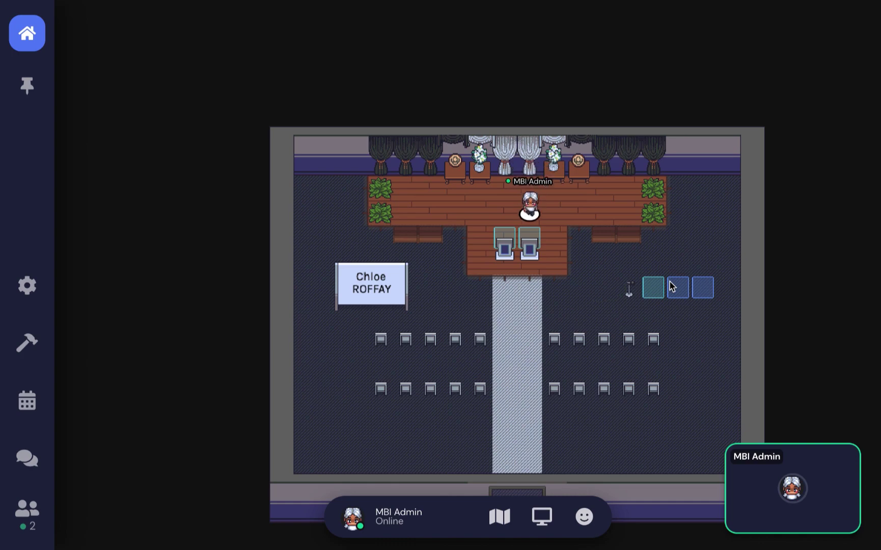
pyautogui.press('Down')
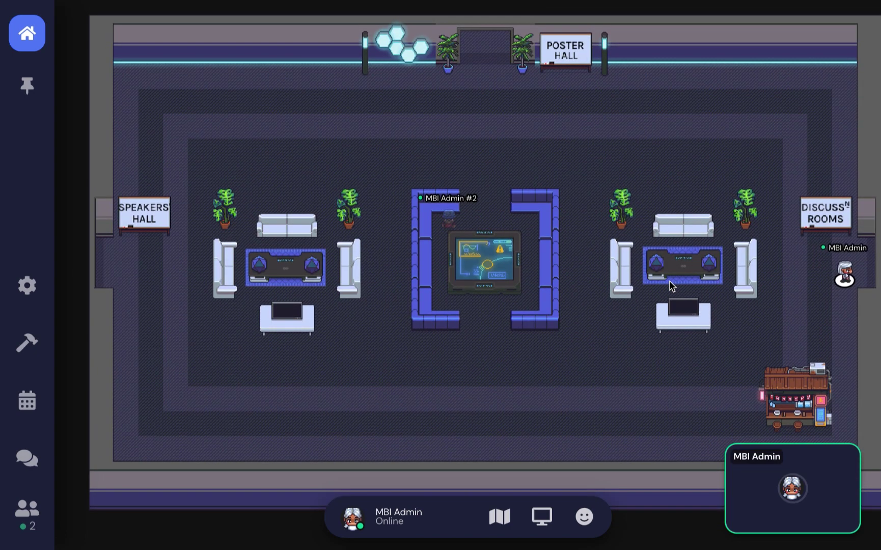
# Enter the Discussion Rooms area, walk up the corridor to the vending machine, and go into the meeting room with the blue table
pyautogui.press('Right')
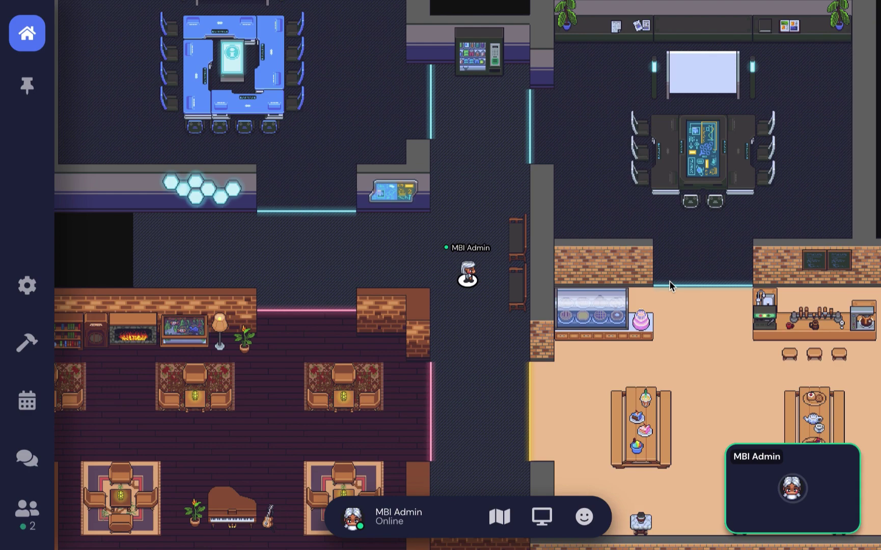
pyautogui.press('Up')
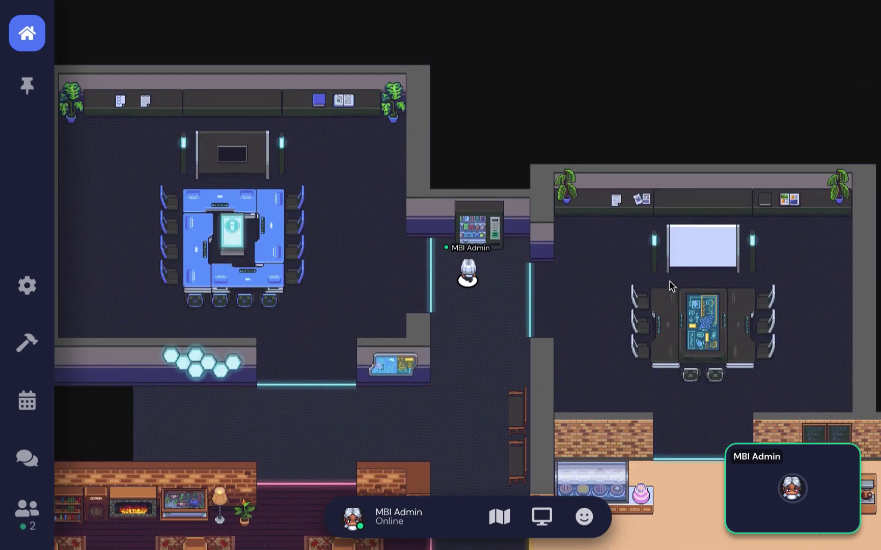
pyautogui.press('Down')
pyautogui.press('Left')
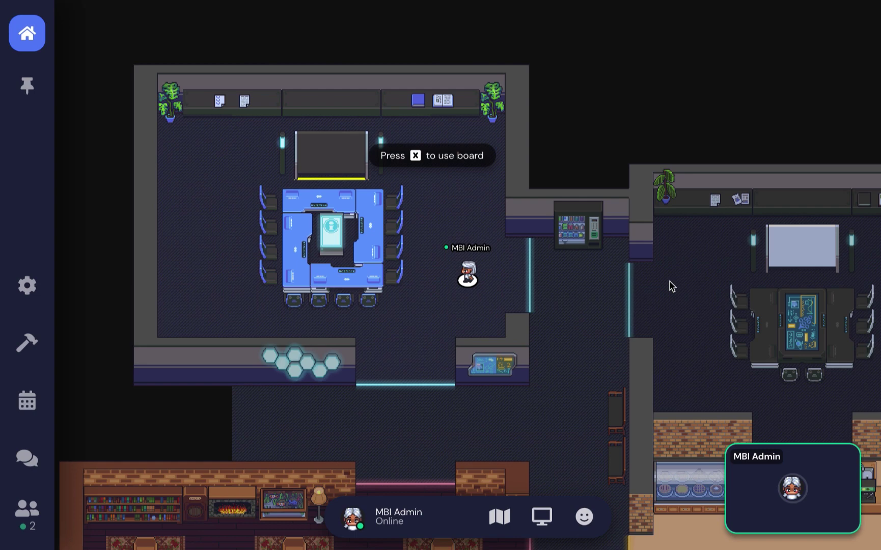
# Bring the avatar up to the Meeting Room 1 board, open the shared whiteboard to view it, and close it
pyautogui.press('Up')
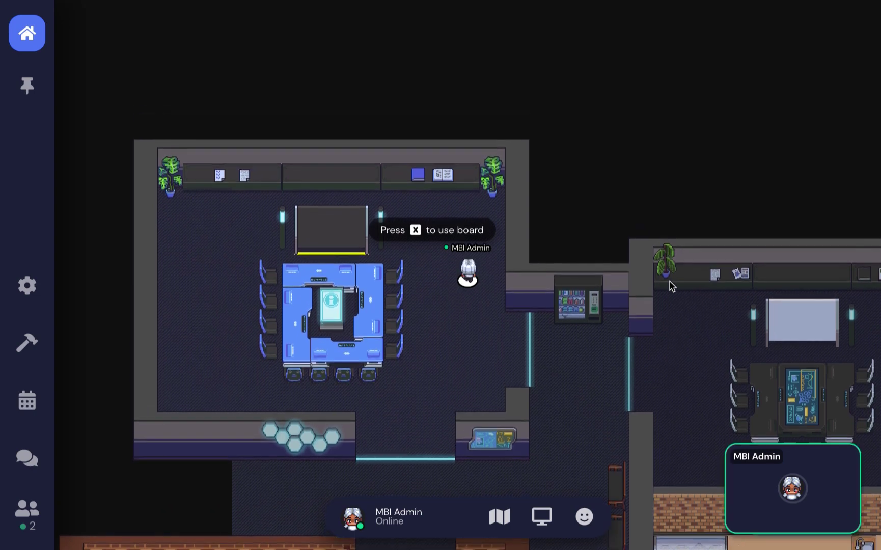
pyautogui.press('Left')
pyautogui.press('Left')
pyautogui.press('Up')
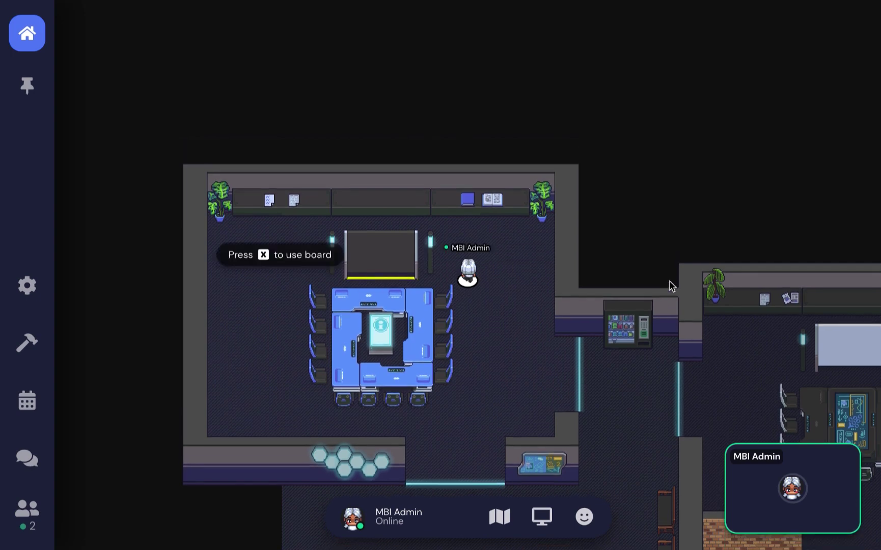
pyautogui.press('Left')
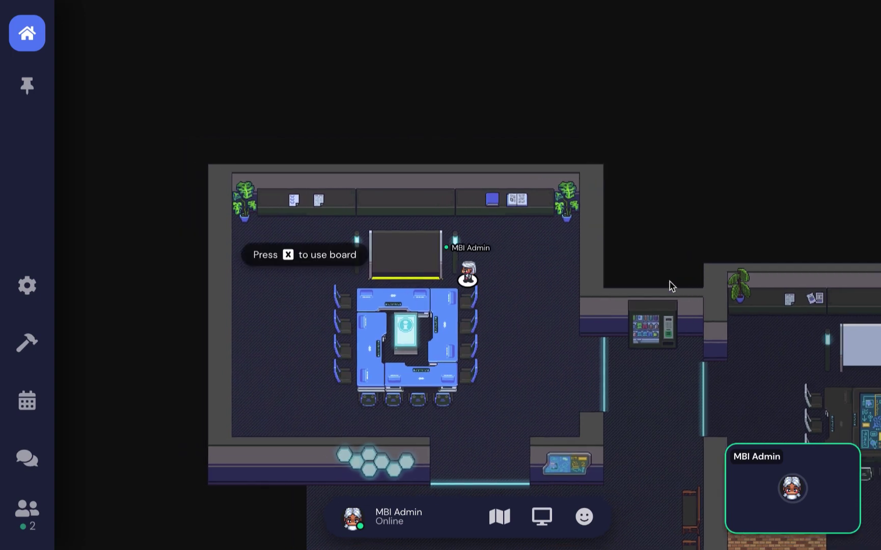
pyautogui.press('x')
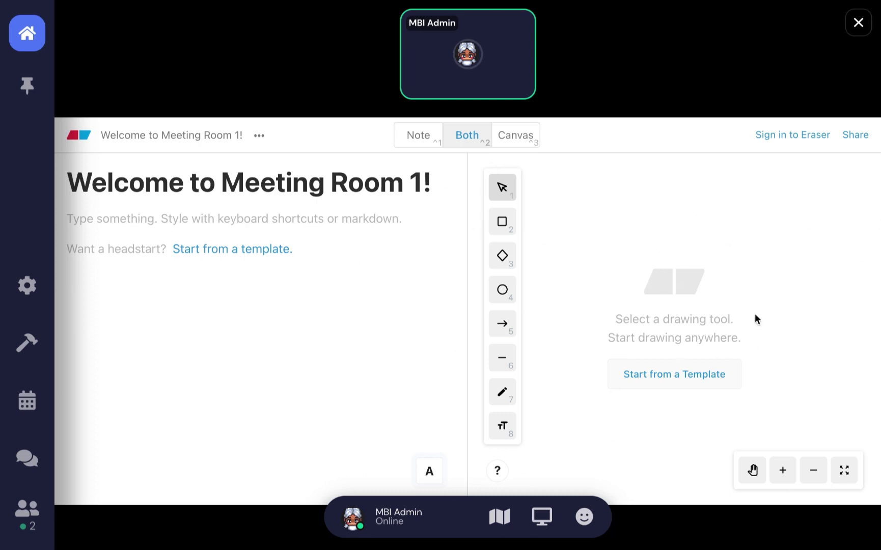
pyautogui.press('Escape')
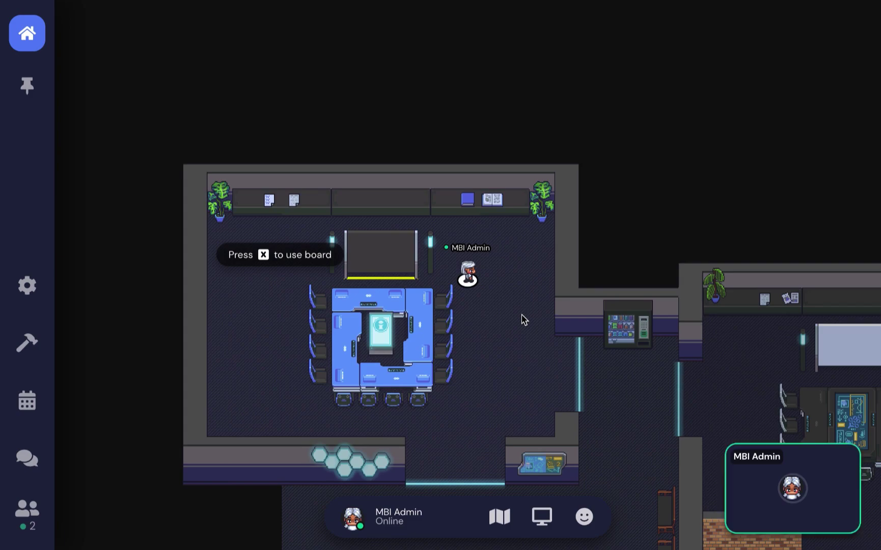
# Walk the avatar out of Meeting Room 1 and across the corridor into the private space of the meeting room opposite
pyautogui.press('Down')
pyautogui.press('Down')
pyautogui.press('Down')
pyautogui.press('Down')
pyautogui.press('Right')
pyautogui.press('Right')
pyautogui.press('Right')
pyautogui.press('Right')
pyautogui.press('Right')
pyautogui.press('Right')
pyautogui.press('Right')
pyautogui.press('Right')
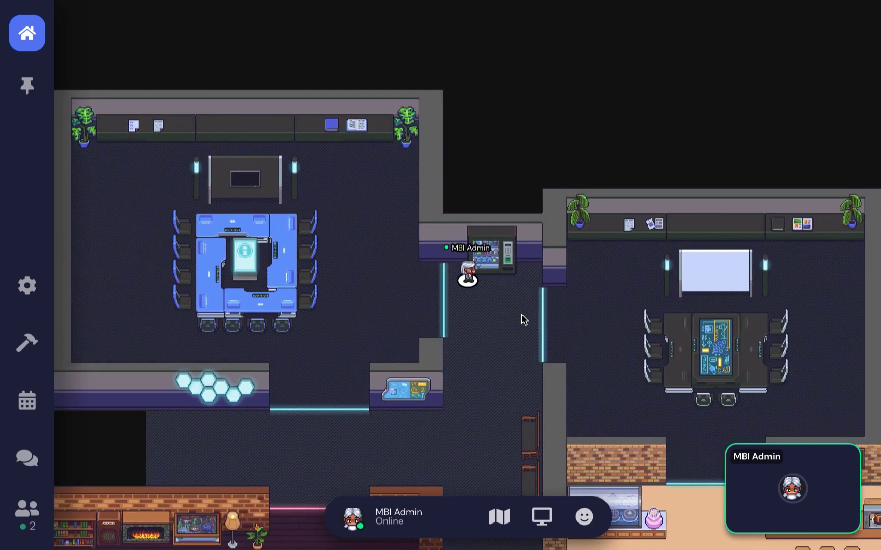
pyautogui.press('Right')
pyautogui.press('Right')
pyautogui.press('Right')
pyautogui.press('Right')
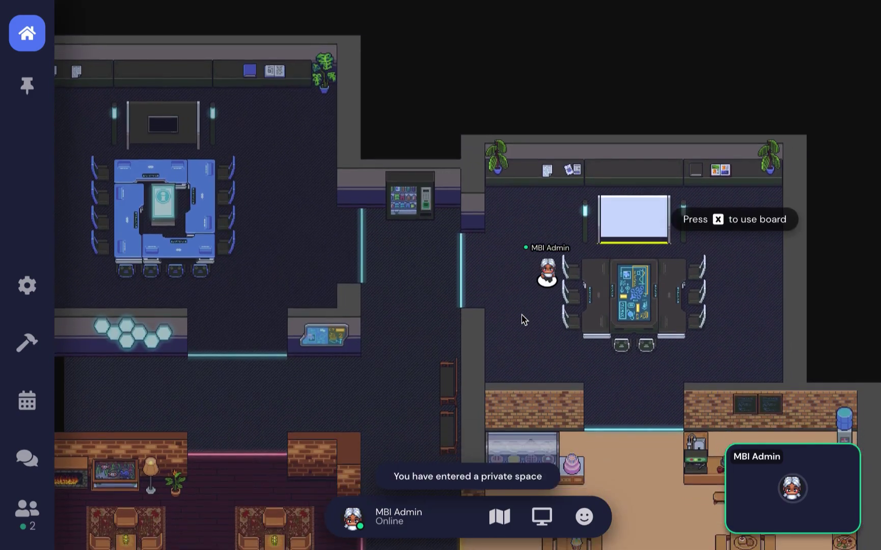
# Walk the avatar out of the second meeting room and back down the corridor to the benches
pyautogui.press('Left')
pyautogui.press('Left')
pyautogui.press('Left')
pyautogui.press('Left')
pyautogui.press('Left')
pyautogui.press('Left')
pyautogui.press('Down')
pyautogui.press('Down')
pyautogui.press('Down')
pyautogui.press('Down')
pyautogui.press('Down')
pyautogui.press('Down')
pyautogui.press('Down')
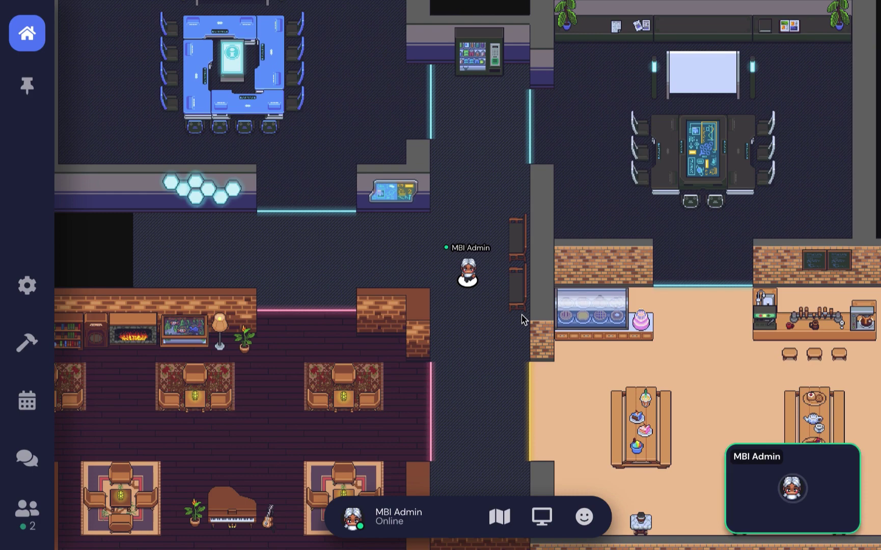
# Continue down the corridor and take the avatar through the pink doorway into the lounge with the piano
pyautogui.press('Left')
pyautogui.press('Down')
pyautogui.press('Down')
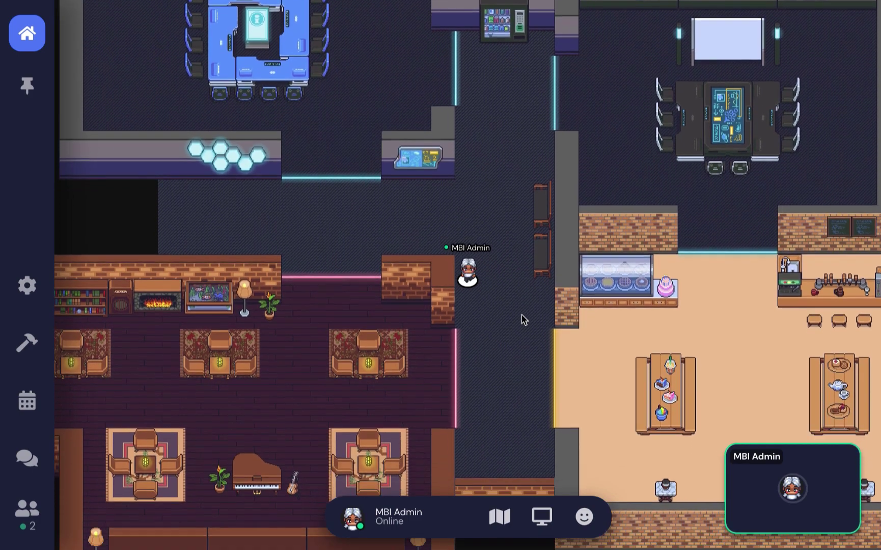
pyautogui.press('Down')
pyautogui.press('Down')
pyautogui.press('Down')
pyautogui.press('Left')
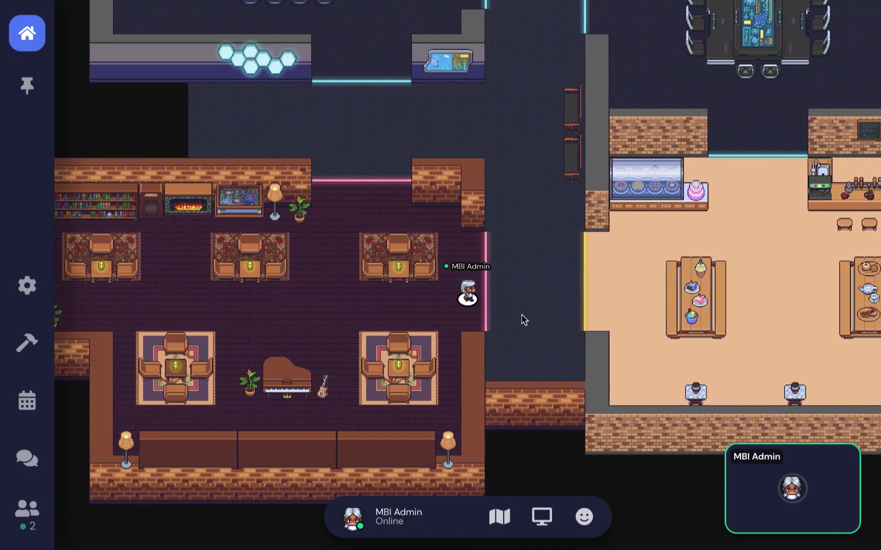
# Walk the avatar out of the lounge and across the corridor through the yellow doorway into the cafeteria
pyautogui.press('Right')
pyautogui.press('Right')
pyautogui.press('Right')
pyautogui.press('Right')
pyautogui.press('Right')
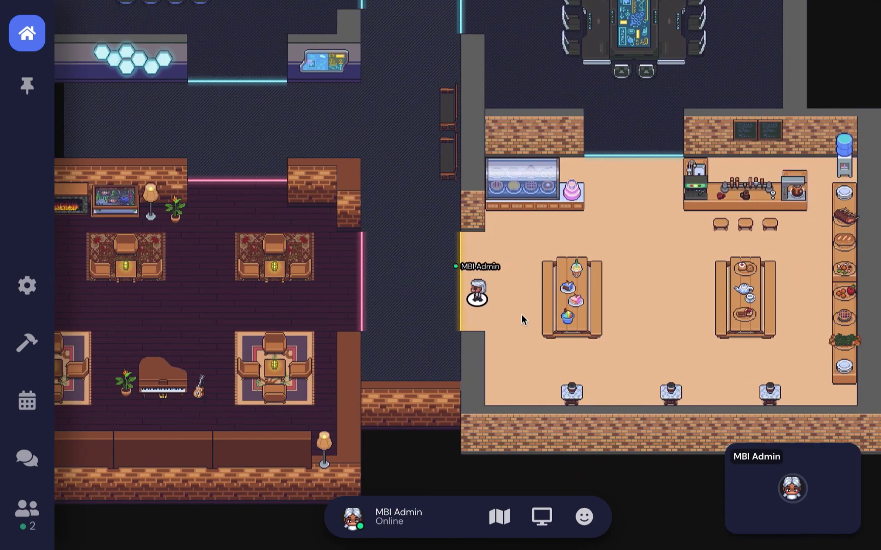
# Walk the avatar back across the corridor into the lounge, stopping just below the middle armchair group
pyautogui.press('Left')
pyautogui.press('Left')
pyautogui.press('Left')
pyautogui.press('Left')
pyautogui.press('Left')
pyautogui.press('Left')
pyautogui.press('Left')
pyautogui.press('Left')
pyautogui.press('Left')
pyautogui.press('Left')
pyautogui.press('Left')
pyautogui.press('Left')
pyautogui.press('Left')
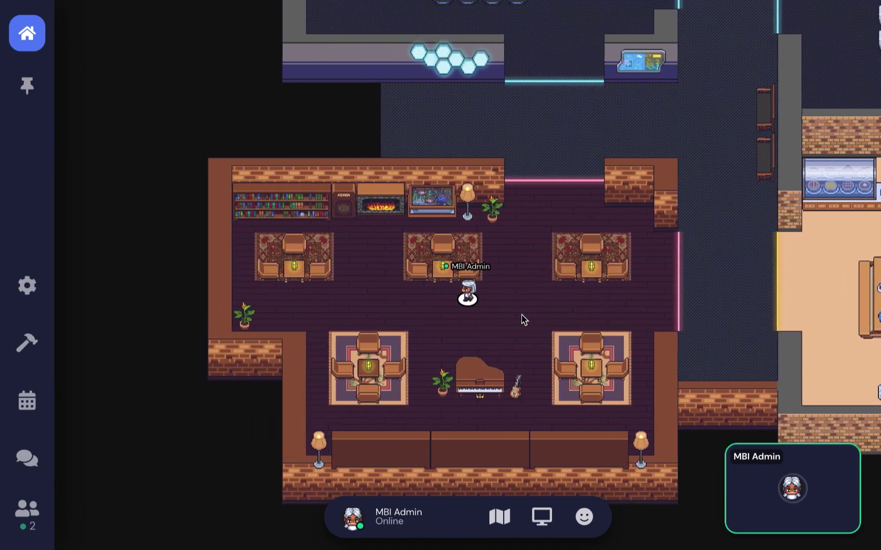
# Bring the avatar into the private space of the lounge's middle armchair group and move around on its rug
pyautogui.press('Up')
pyautogui.press('Up')
pyautogui.press('Up')
pyautogui.press('Left')
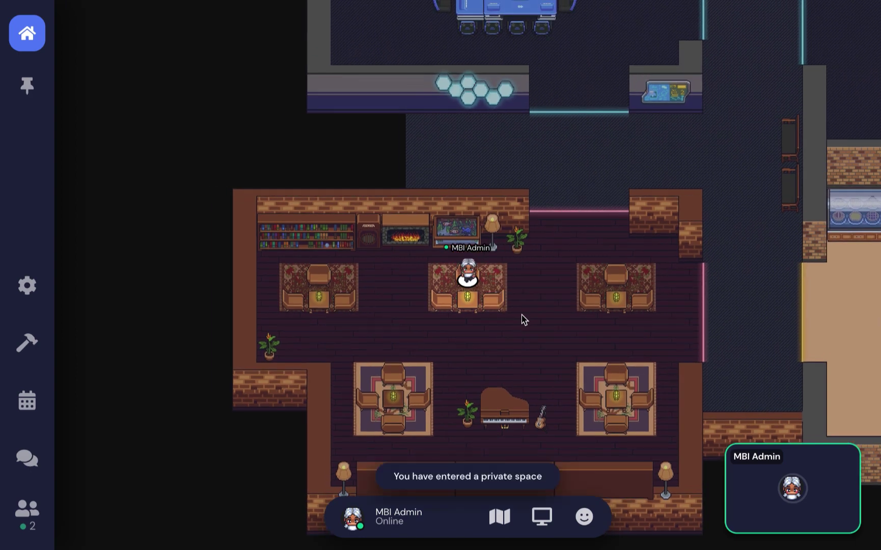
pyautogui.press('Left')
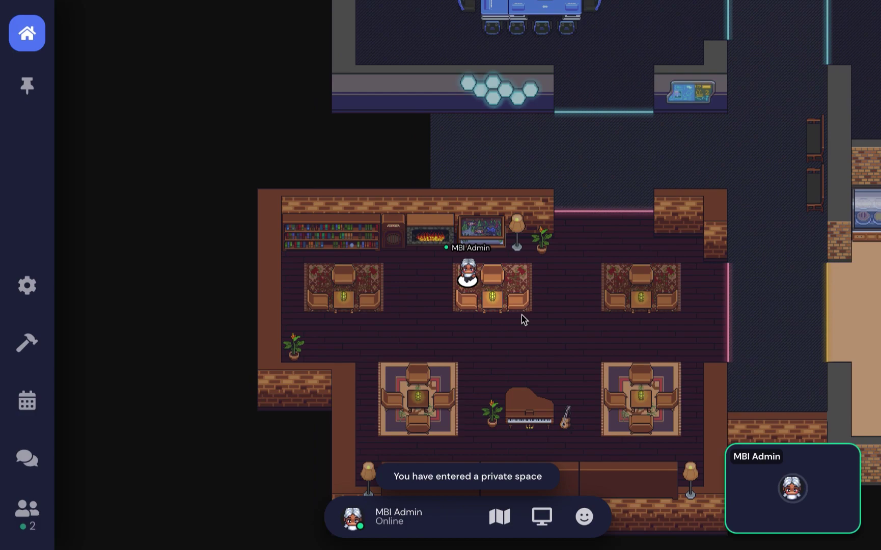
pyautogui.press('Down')
pyautogui.press('Up')
pyautogui.press('Right')
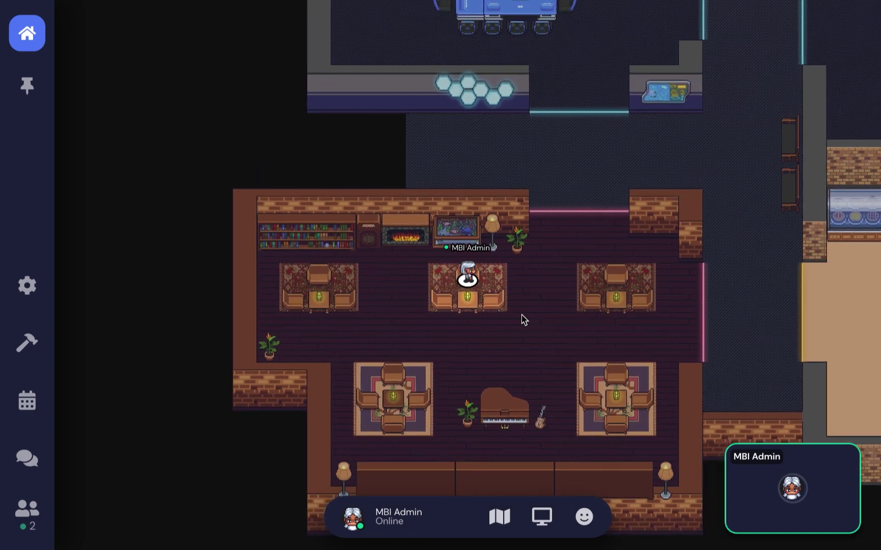
pyautogui.press('Right')
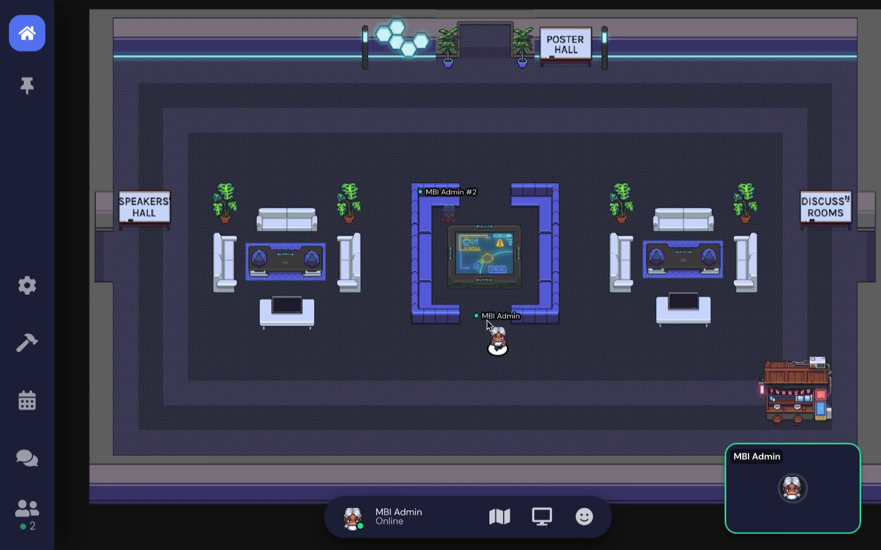
# Open the participant list in the lobby and move the avatar one step left below the central seating area
pyautogui.click(27, 524)
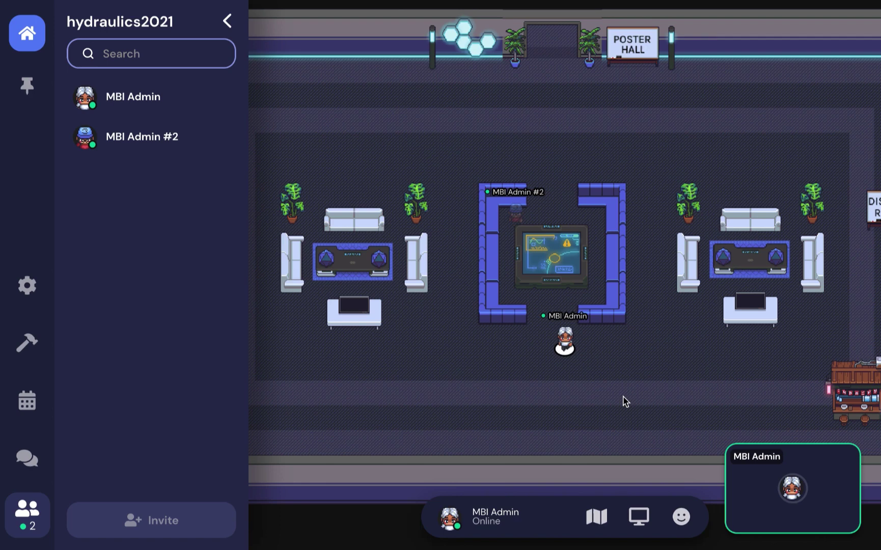
pyautogui.press('Left')
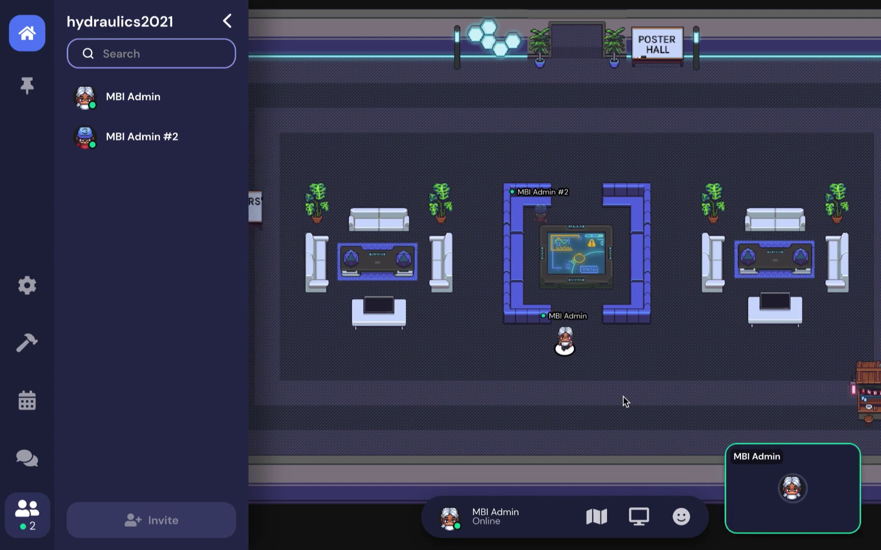